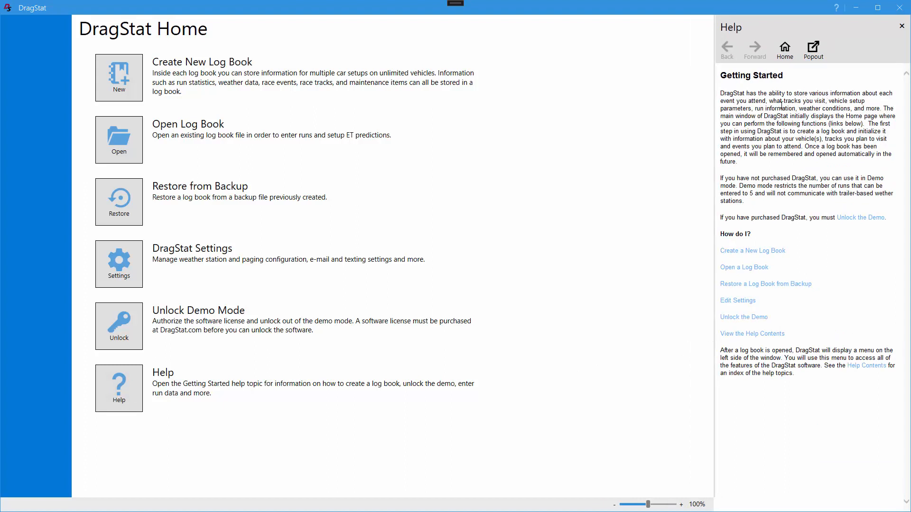
Open the help contents and view the Configuring Paging Devices topic under Configuring Weather/Messaging Devices
left_click(902, 25)
left_click(837, 12)
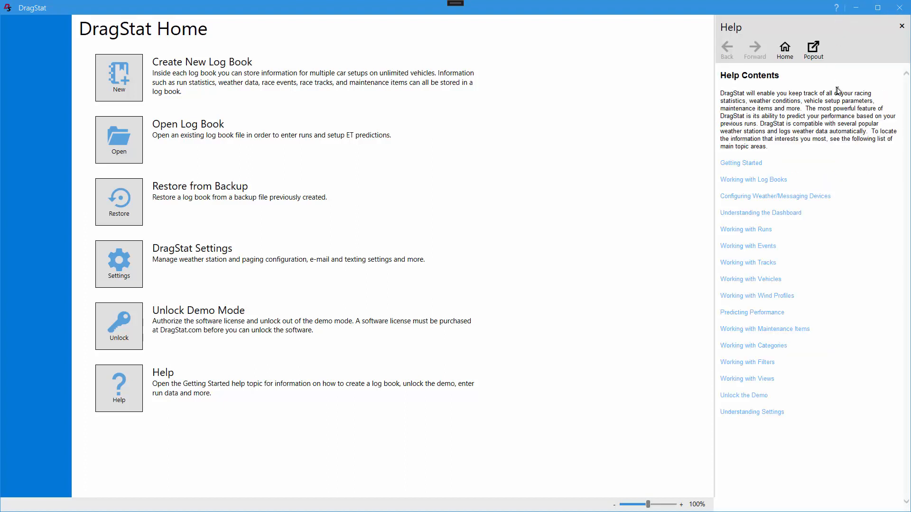
left_click(753, 198)
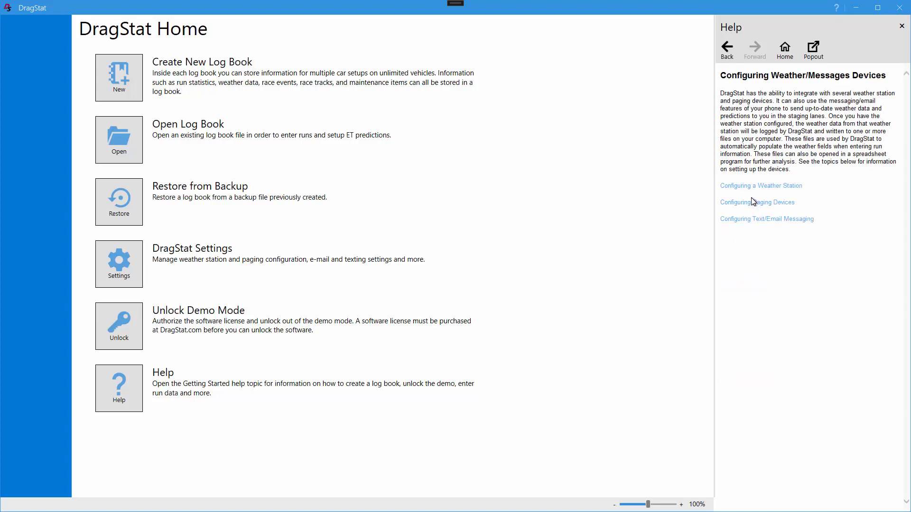
left_click(753, 202)
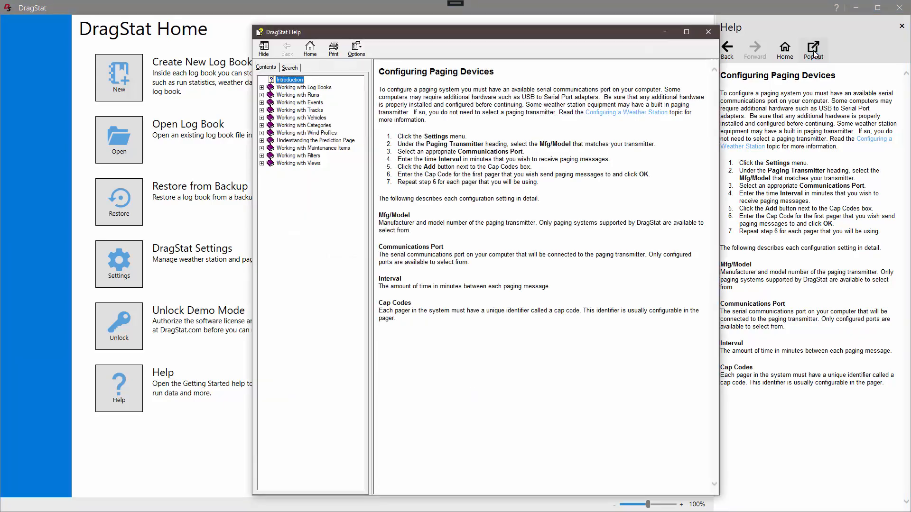
Search the help for "weather station", view the Configuring a Weather Station topic, and close the help
left_click(289, 67)
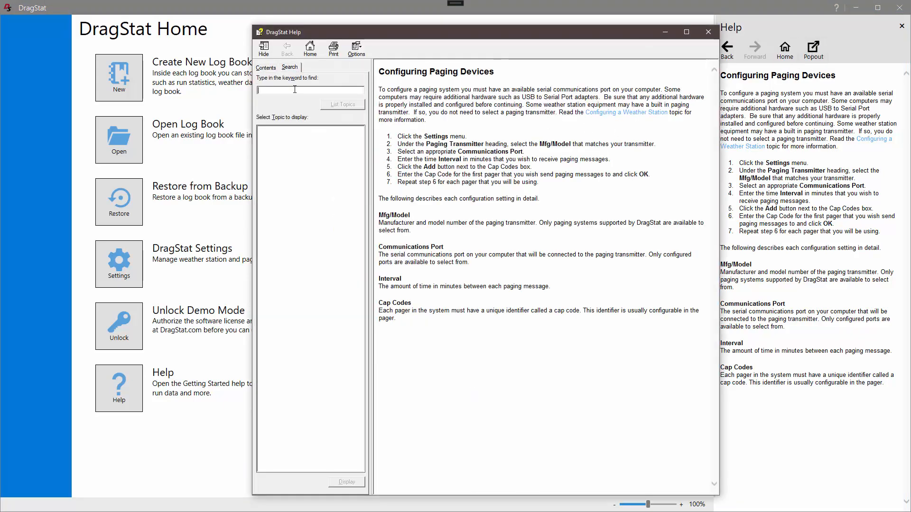
type("weathe")
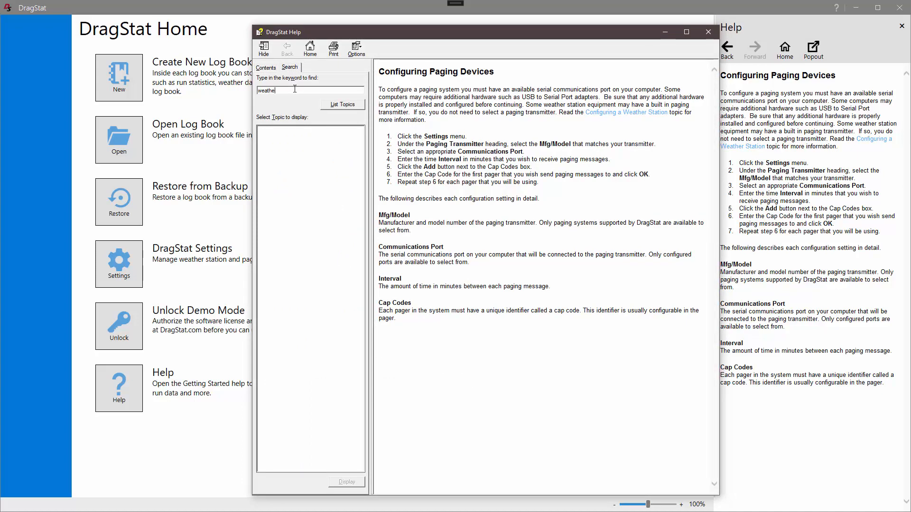
type("r station")
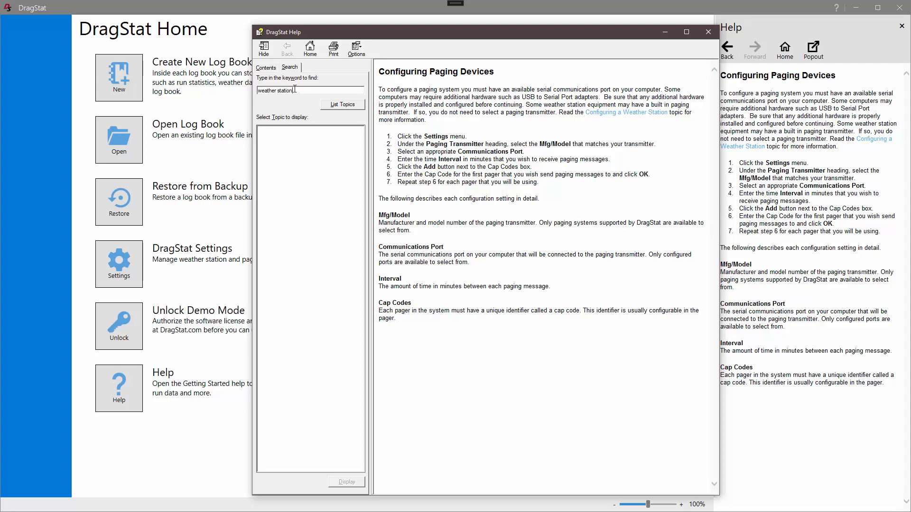
key("Return")
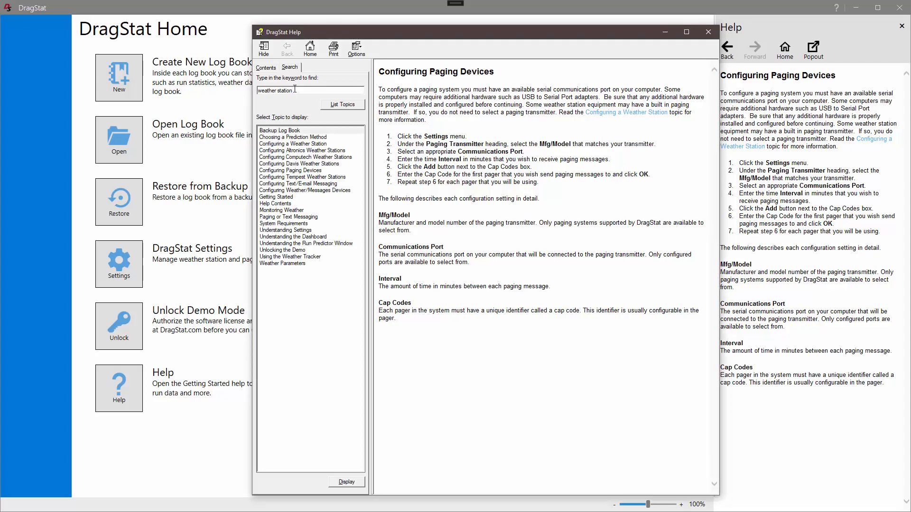
left_click(314, 144)
double_click(314, 145)
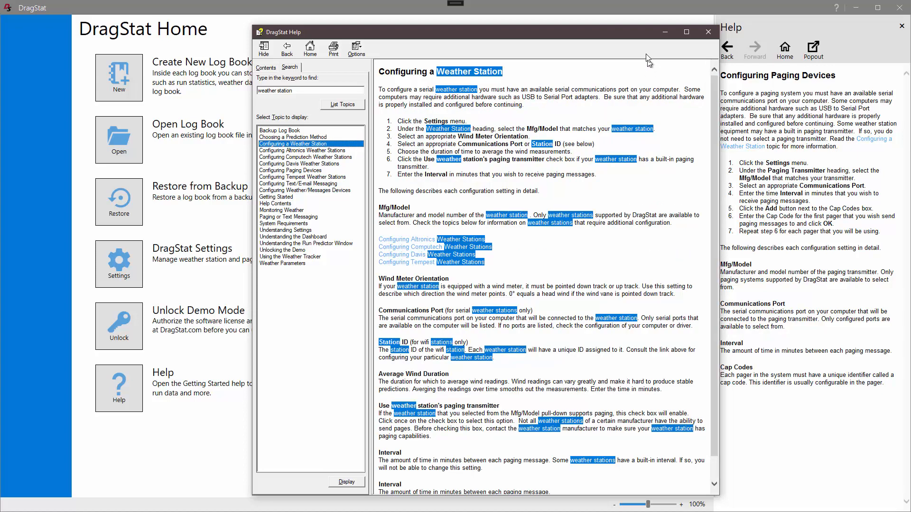
left_click(709, 32)
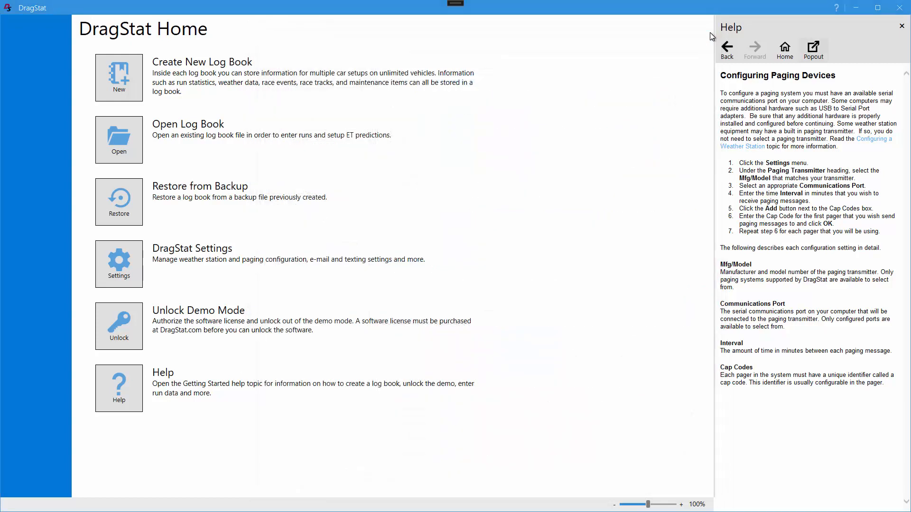
left_click(901, 28)
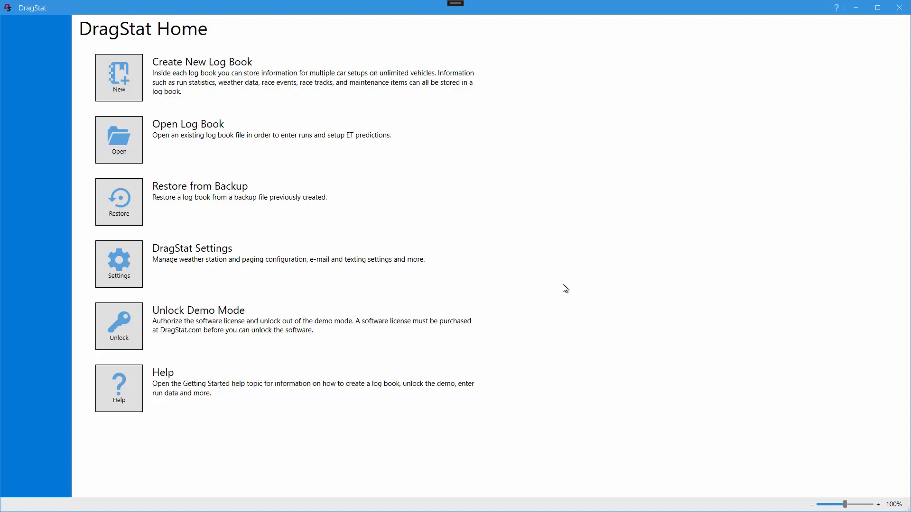
View the license authorization form for unlocking demo mode and leave it without entering a key
left_click(128, 324)
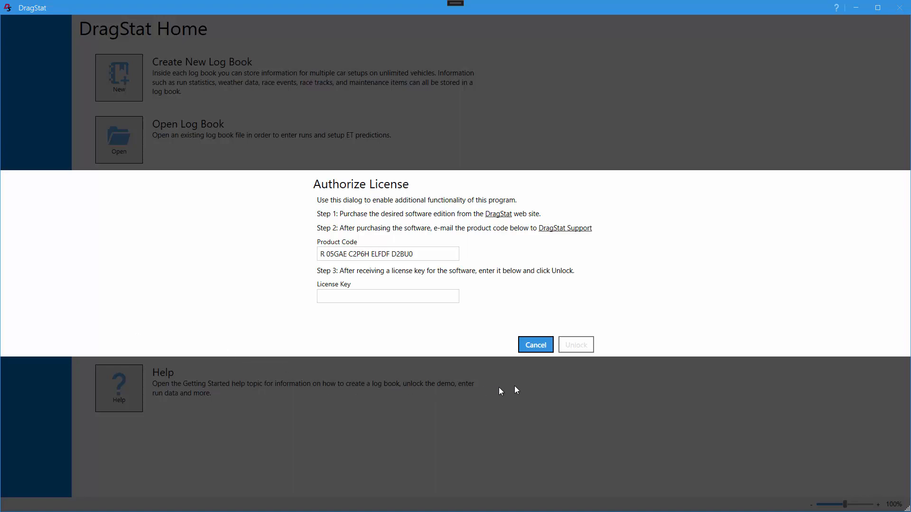
left_click(534, 346)
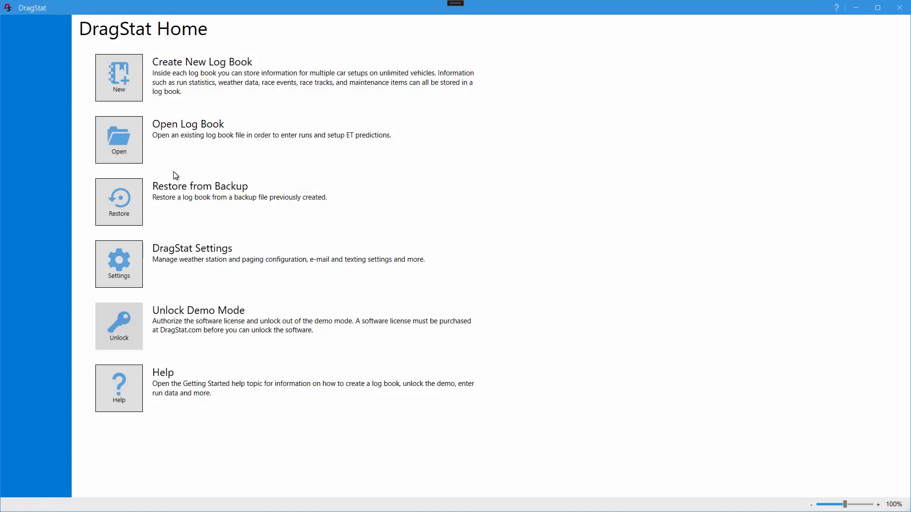
Start a new log book and name it "Log book demo"
left_click(128, 81)
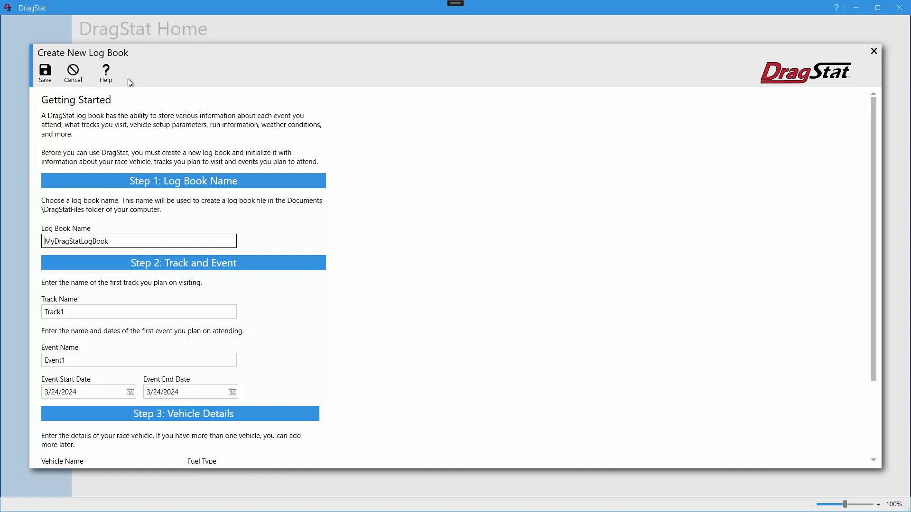
left_click(108, 242)
left_click_drag(106, 242, 48, 243)
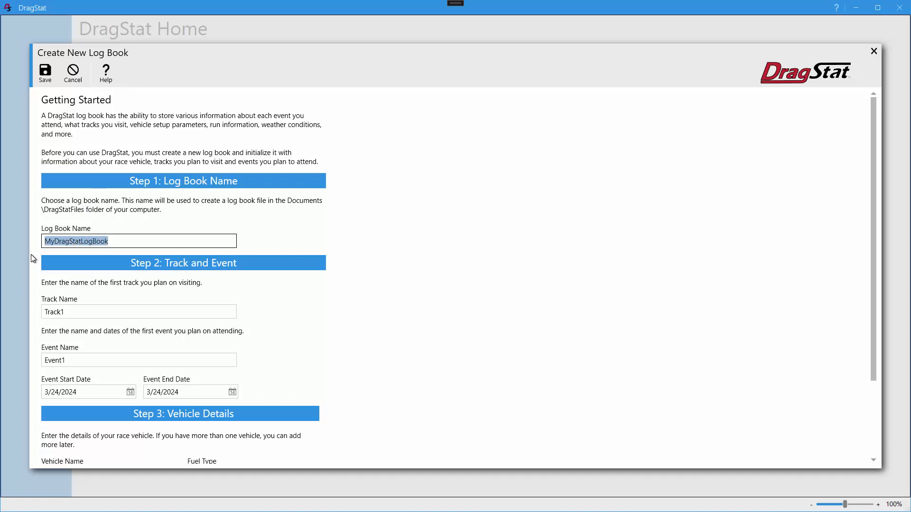
type("Log boo")
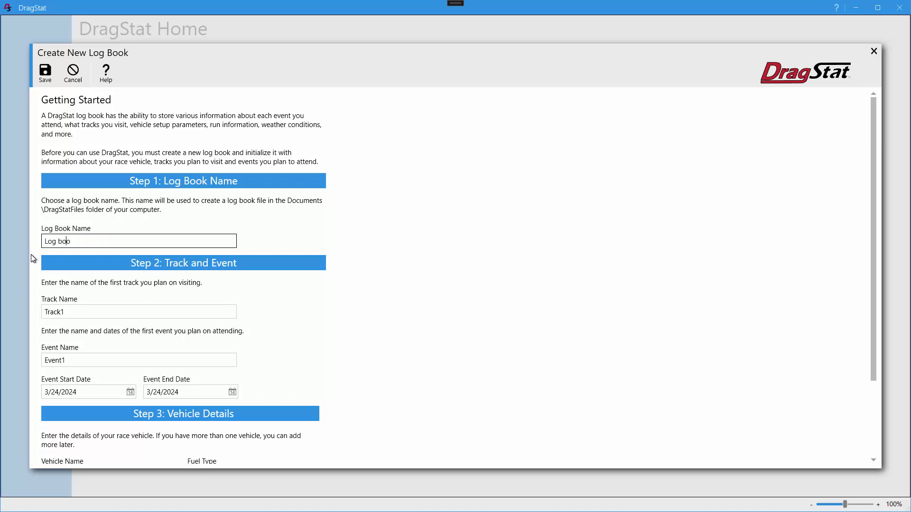
type("k demo")
key("Tab")
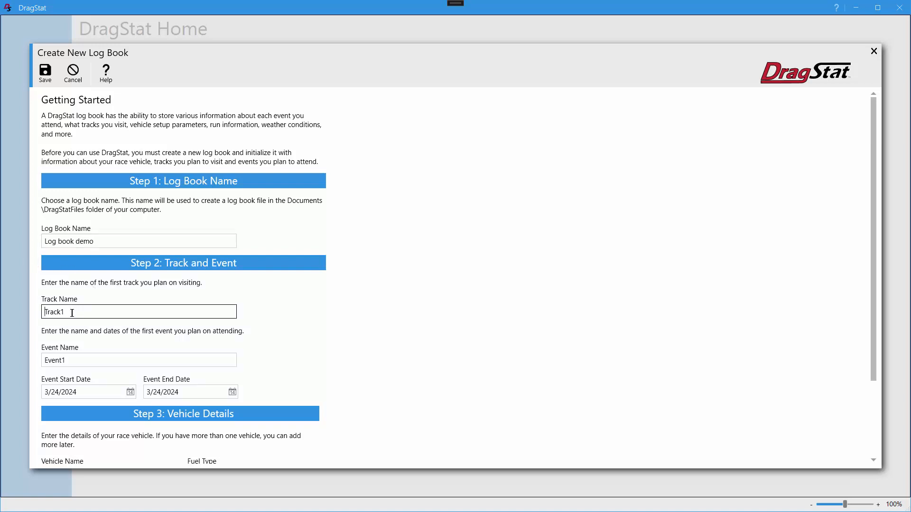
Set the first track's name to "my favorite track"
left_click_drag(74, 312, 21, 312)
type("my favorite track")
key("Tab")
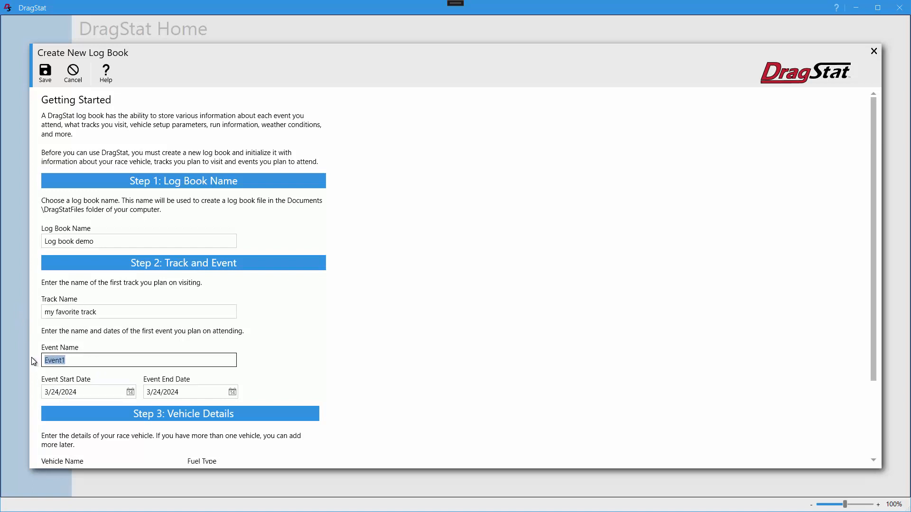
Set the first event's name to "24 first ET race"
type("n")
key("BackSpace")
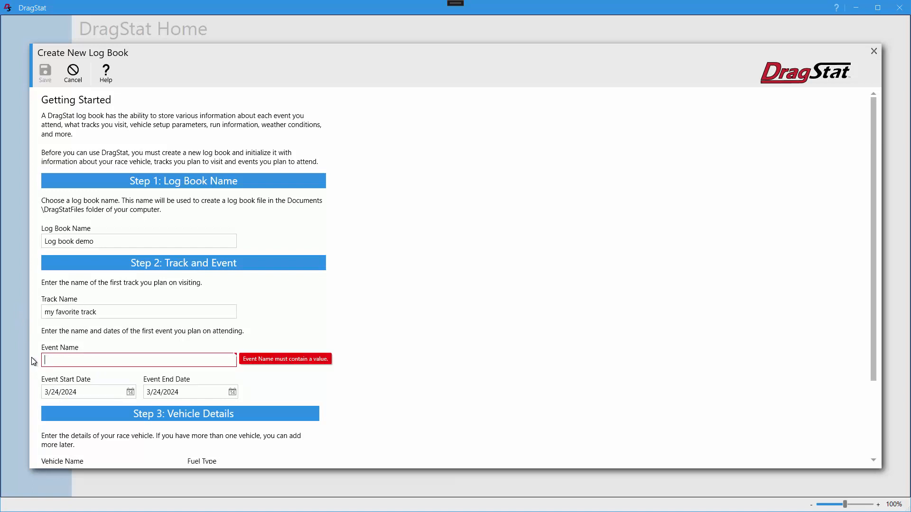
type("24 fir")
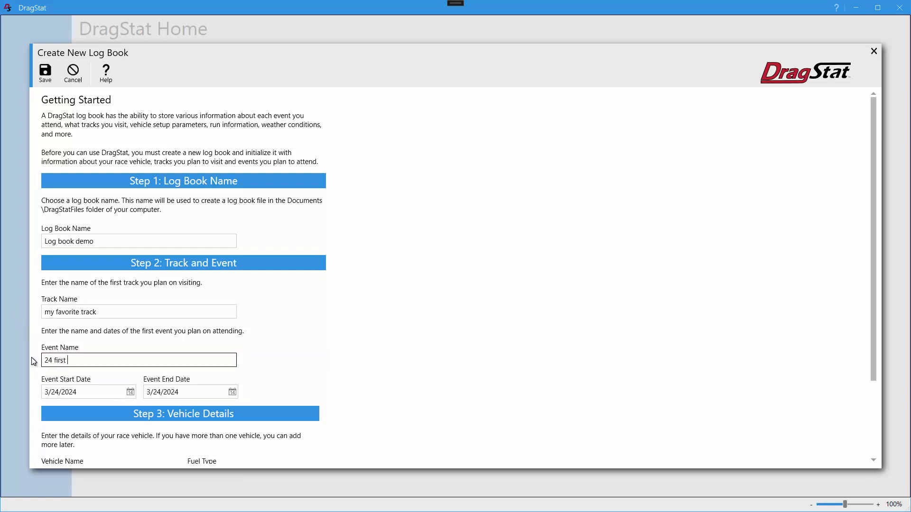
type("st ET race")
Set the event's start date to 3/29/2024 and its end date to 3/31/2024
left_click(129, 393)
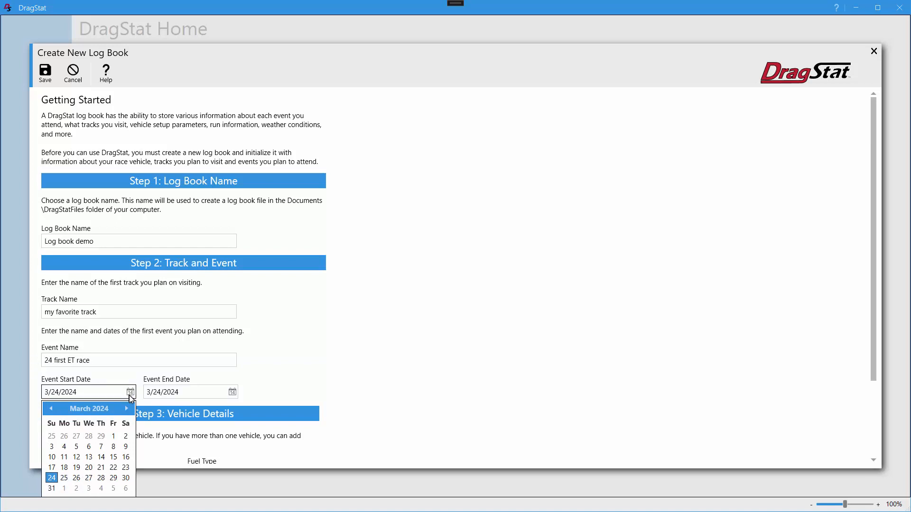
left_click(114, 479)
left_click(233, 393)
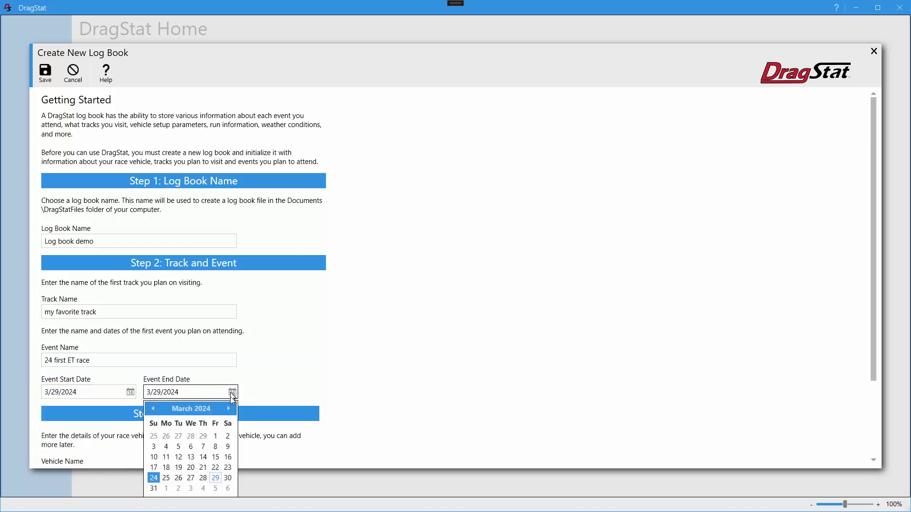
left_click(153, 489)
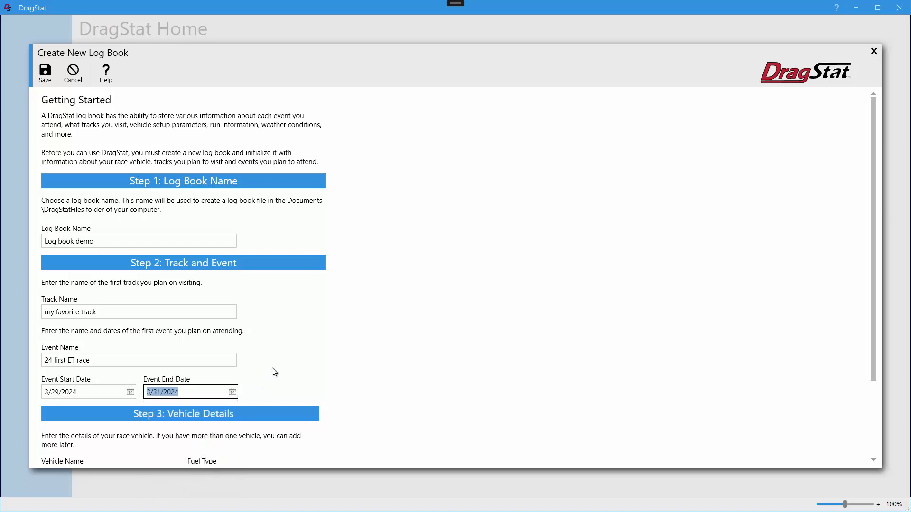
Name the vehicle "dragster" with the vehicle type Dragster w/o Wing, and save the new log book
scroll(274, 372, "down", 3)
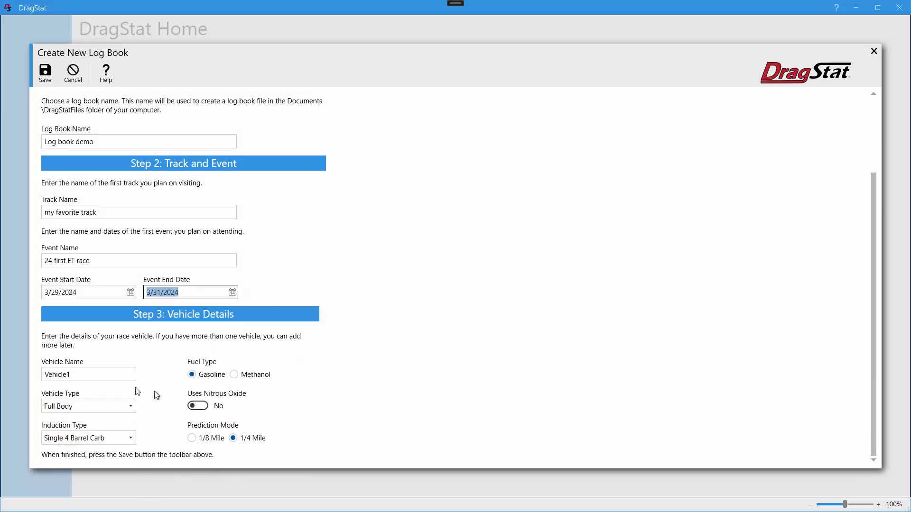
left_click_drag(79, 375, 27, 374)
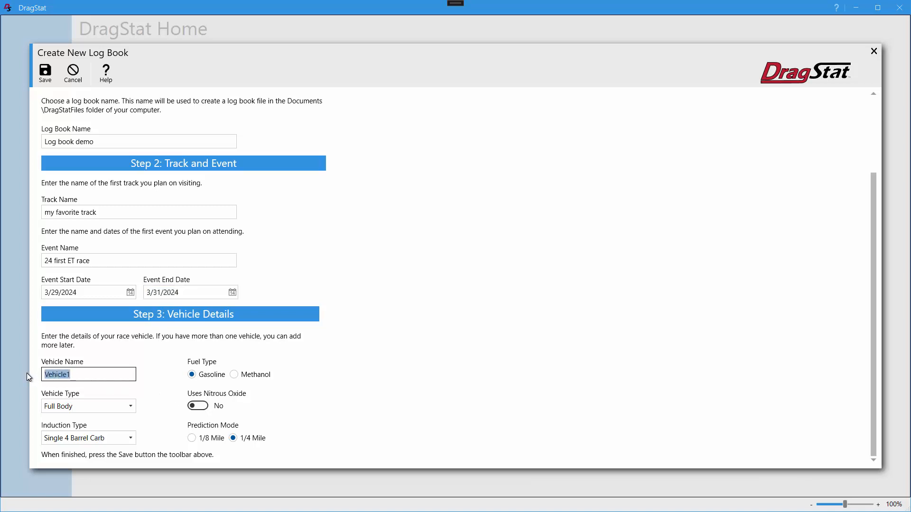
type("dragster")
key("Tab")
key("Down")
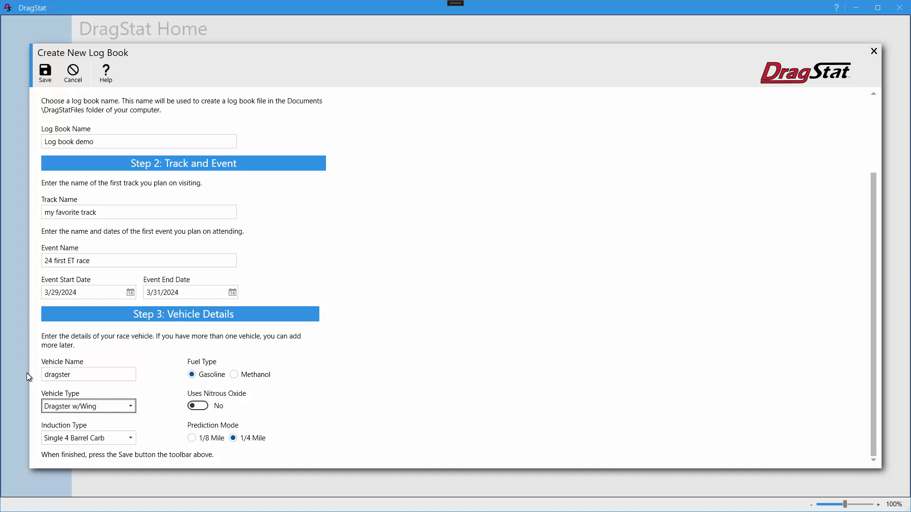
left_click(108, 409)
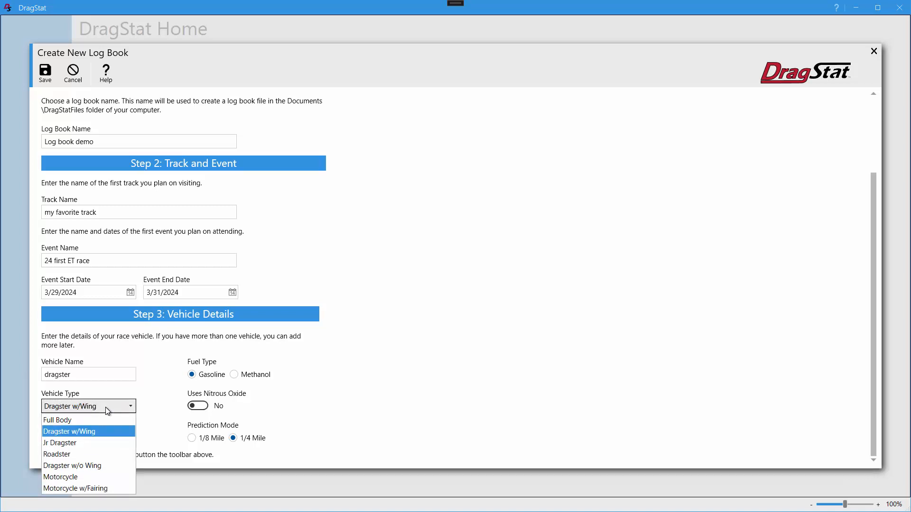
left_click(98, 465)
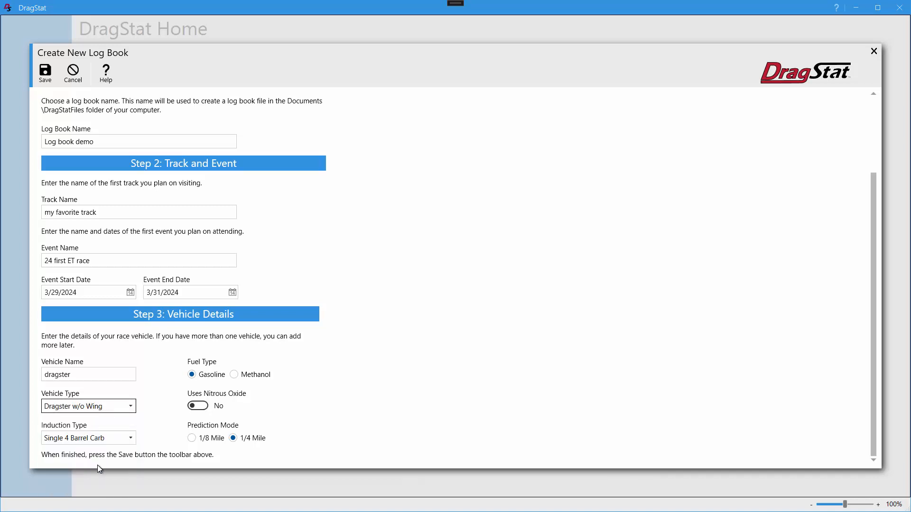
key("Tab")
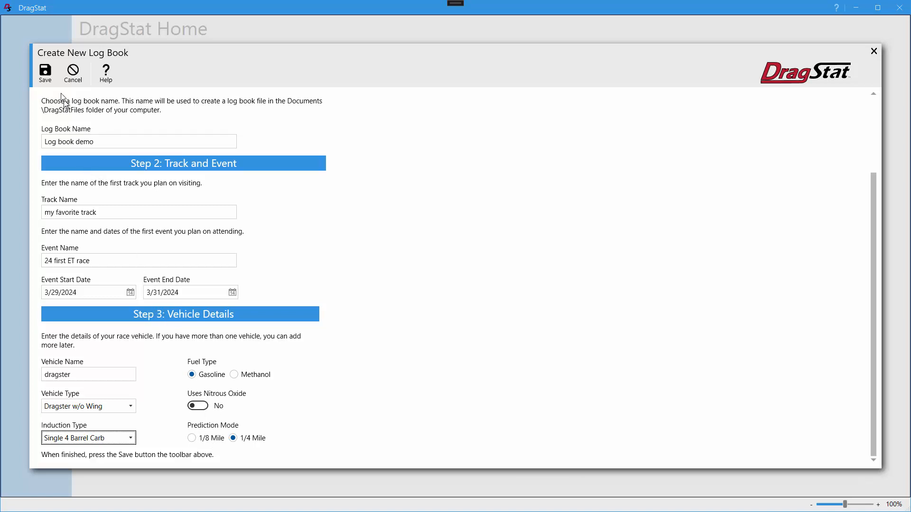
left_click(46, 74)
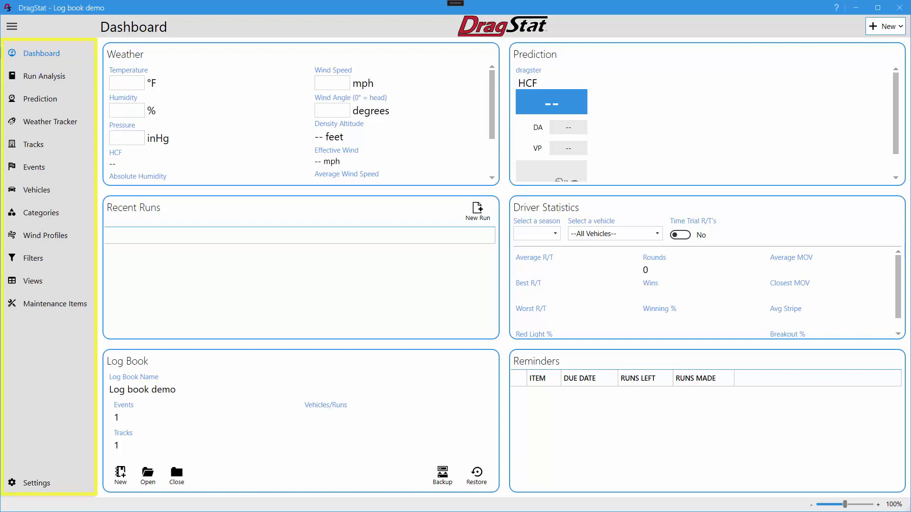
Collapse and re-expand the navigation menu, and view the item types that can be newly created
left_click(16, 30)
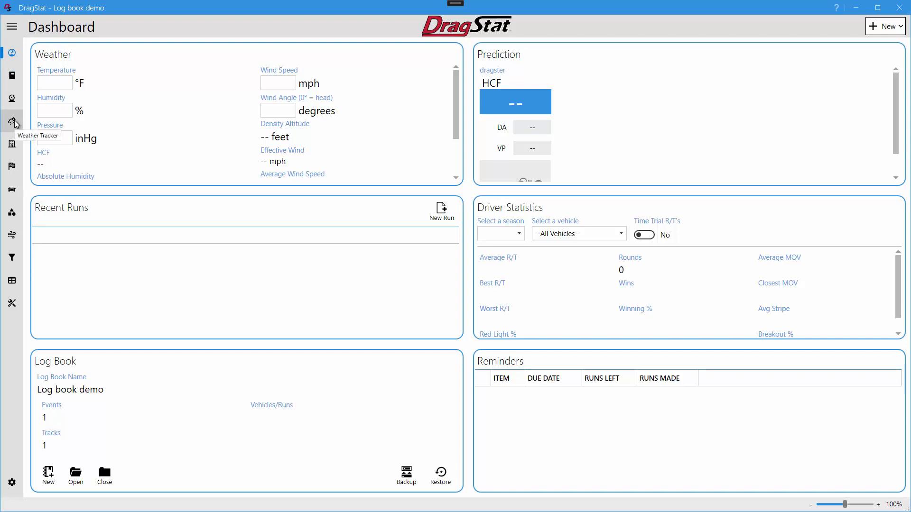
left_click(21, 30)
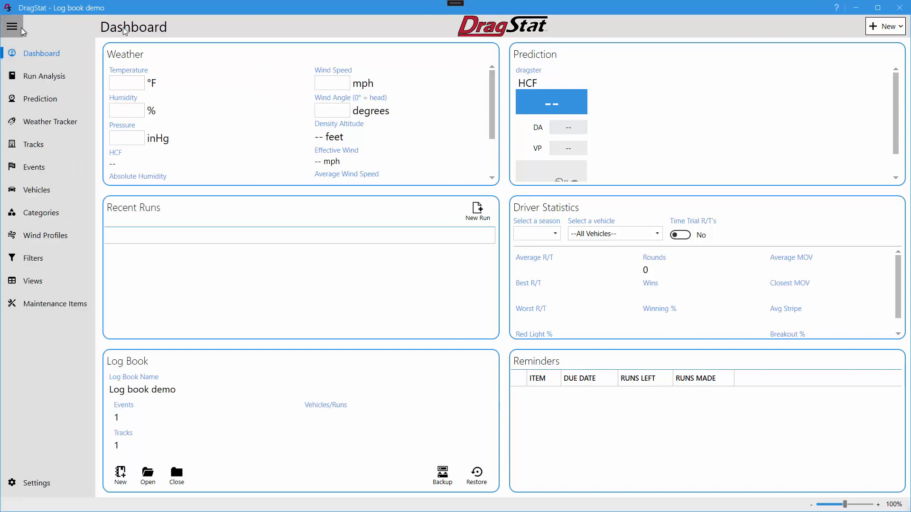
left_click(887, 27)
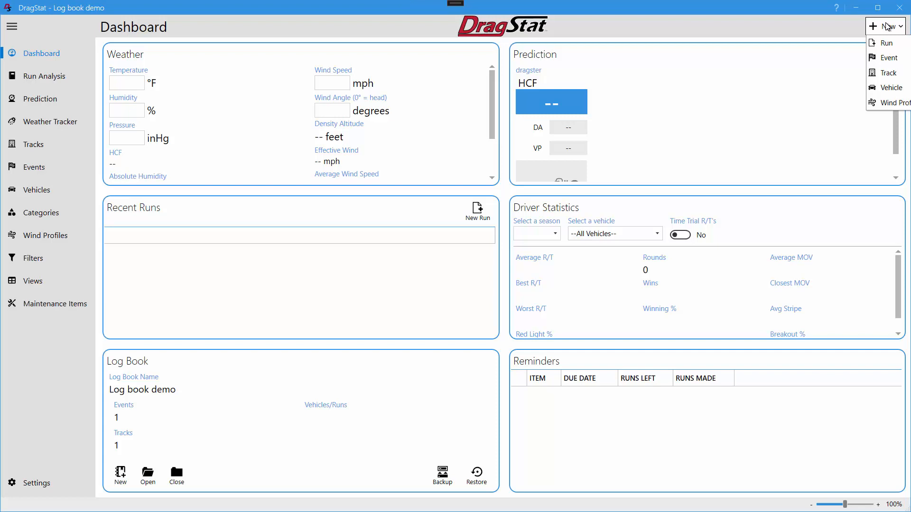
left_click(845, 31)
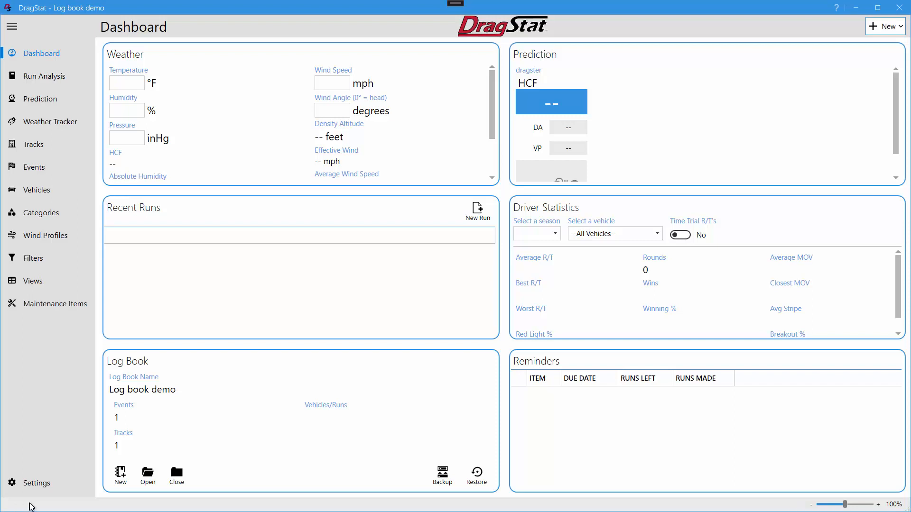
Start a new run and set its run date to 29-Mar-2024 12:31 PM
left_click(481, 217)
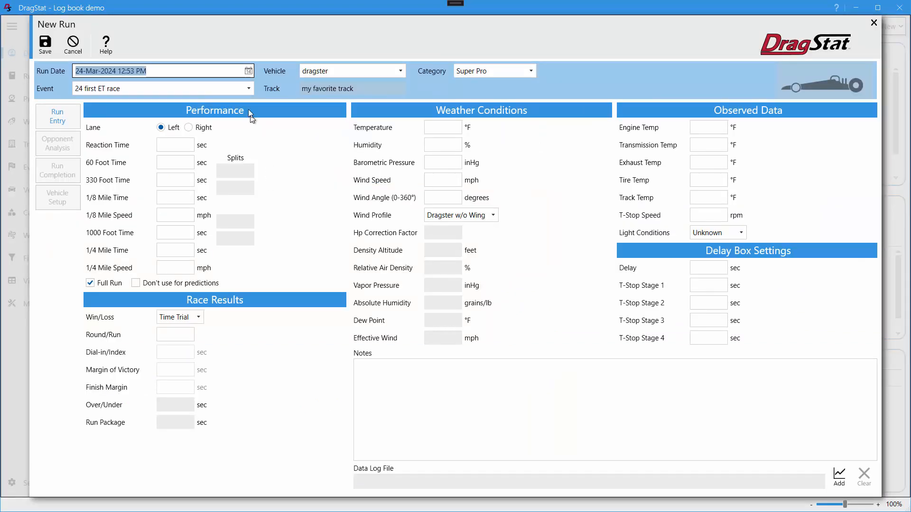
left_click(249, 70)
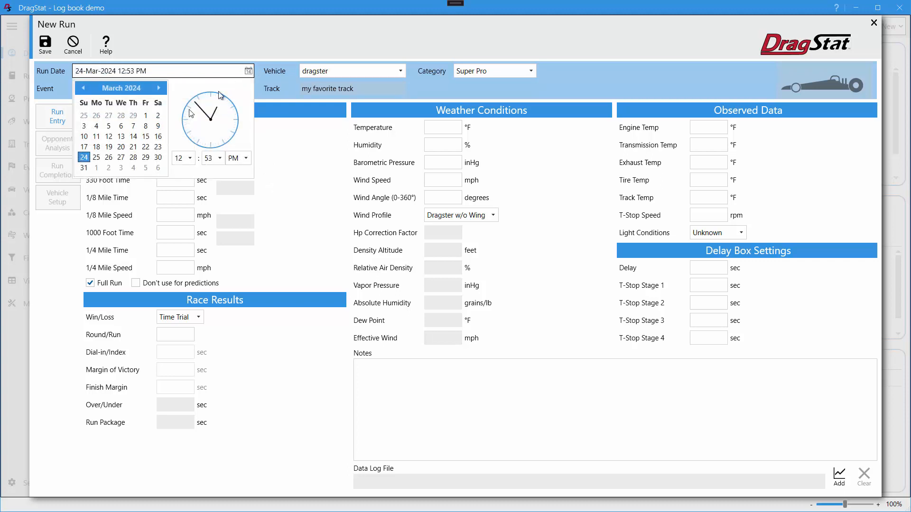
left_click(146, 158)
left_click(220, 158)
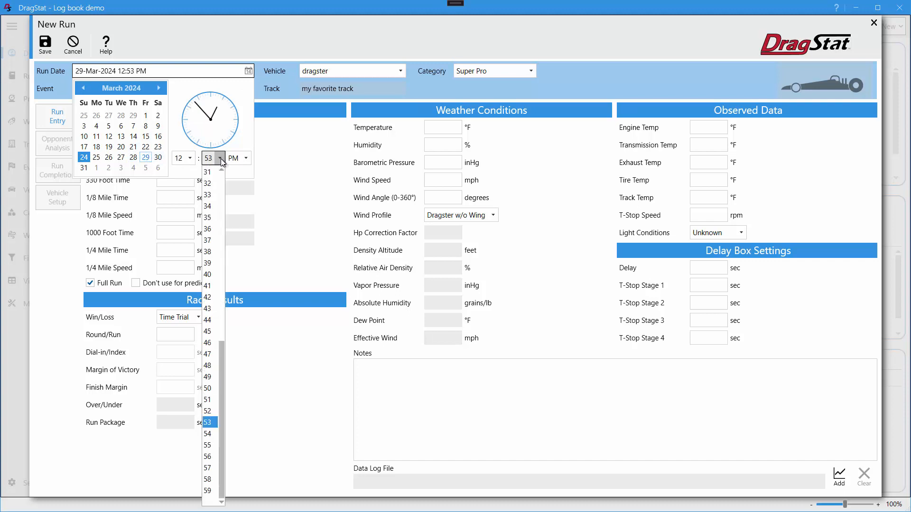
left_click(212, 174)
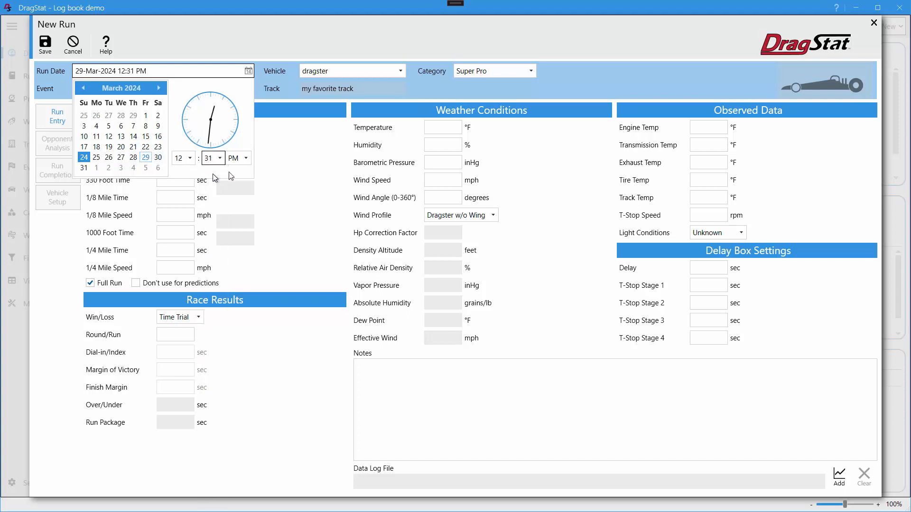
left_click(276, 153)
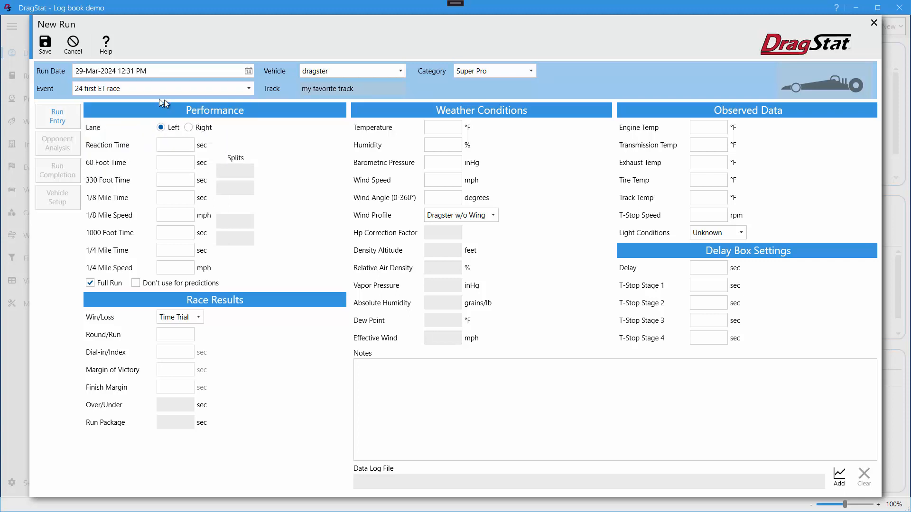
Assign the run to the event "24 first ET race" and the vehicle "dragster" in the Super Comp category
left_click(132, 90)
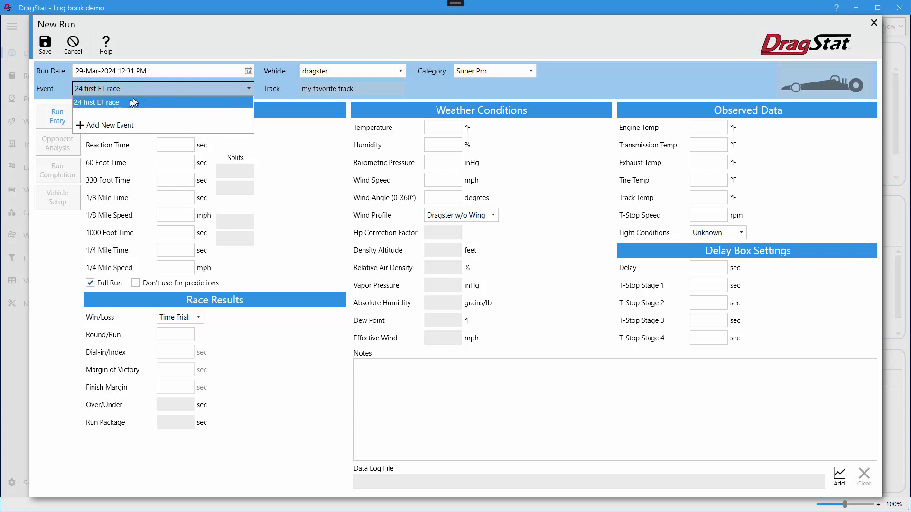
left_click(206, 101)
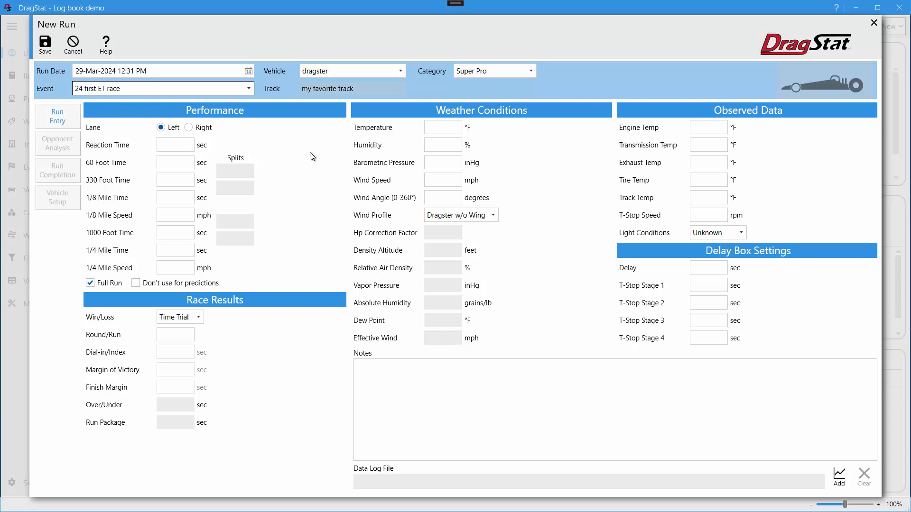
left_click(359, 70)
left_click(359, 86)
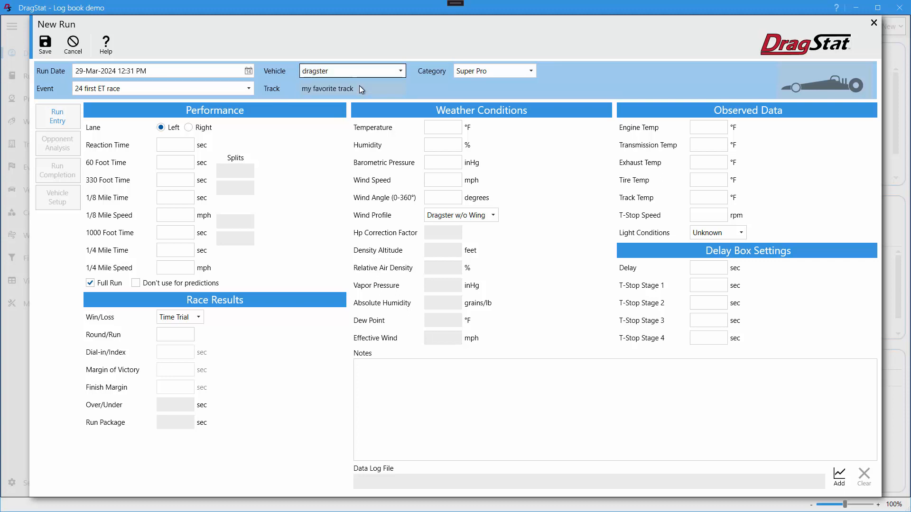
left_click(496, 71)
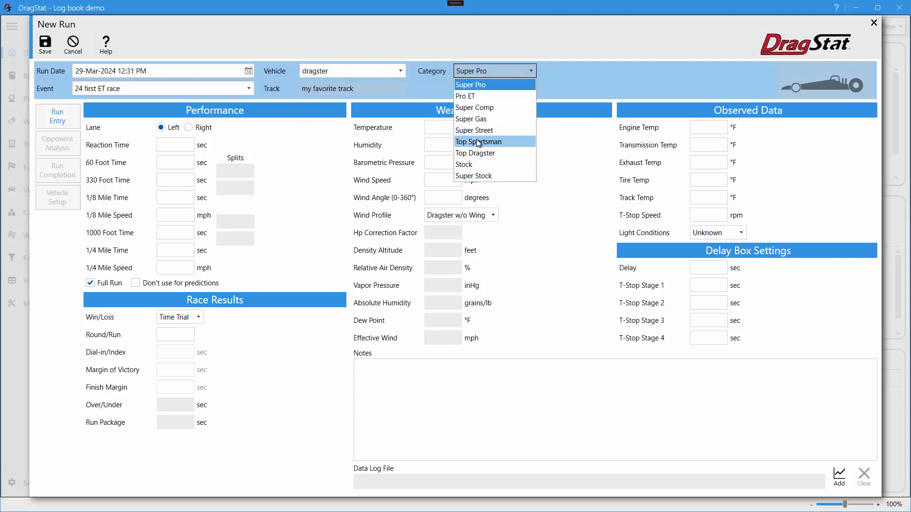
left_click(479, 108)
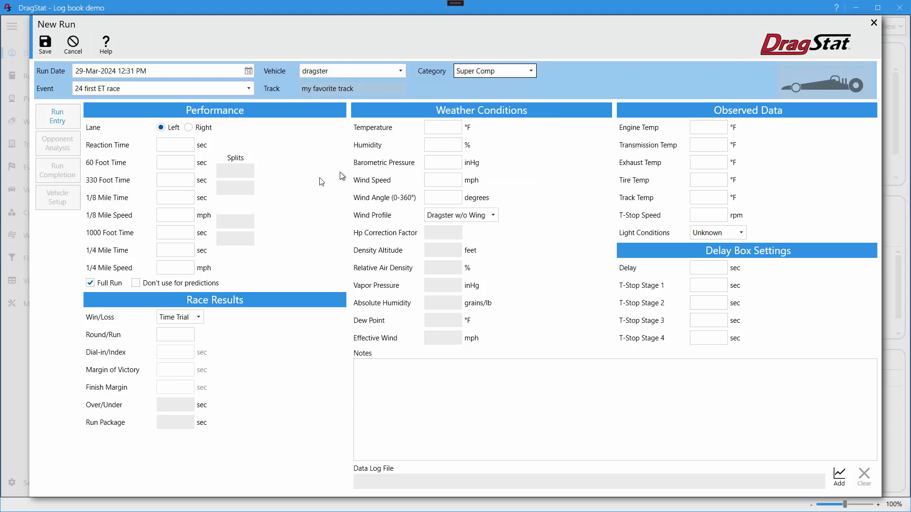
Enter reaction time .001, 60 foot 1.148, 330 foot 3.186, and 1/8 mile time 4.816 sec at 151.20 mph
left_click(185, 145)
type(".001")
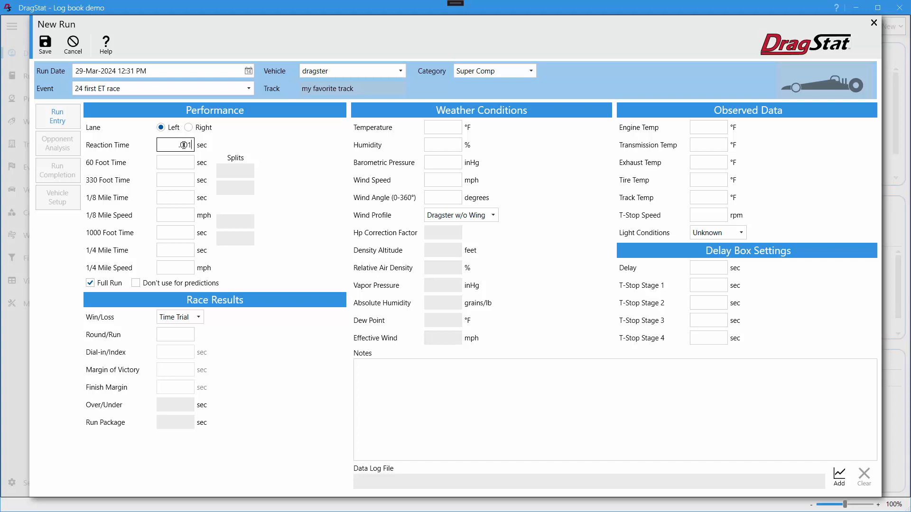
key("Tab")
type("1148")
key("Tab")
type("3186")
key("Tab")
type("4816")
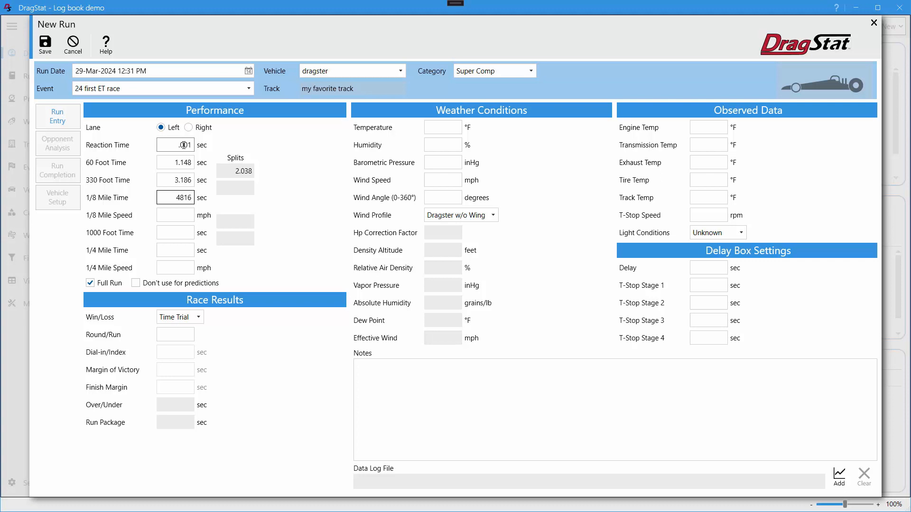
key("Tab")
type("151.20")
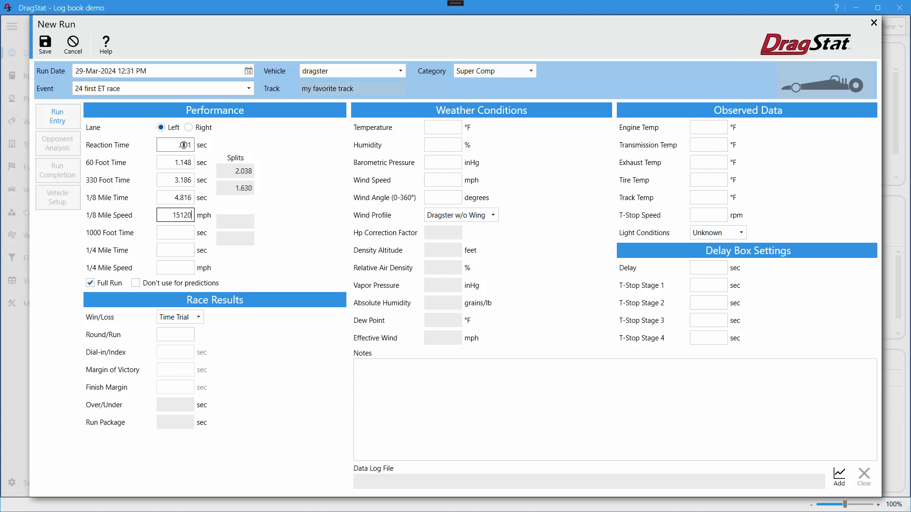
Enter the 1000 foot time 6.265 sec, the 1/4 mile time 7.855 sec and the 1/4 mile speed 124.11 mph
key("Tab")
type("6.265")
key("Tab")
type("7.855")
key("Tab")
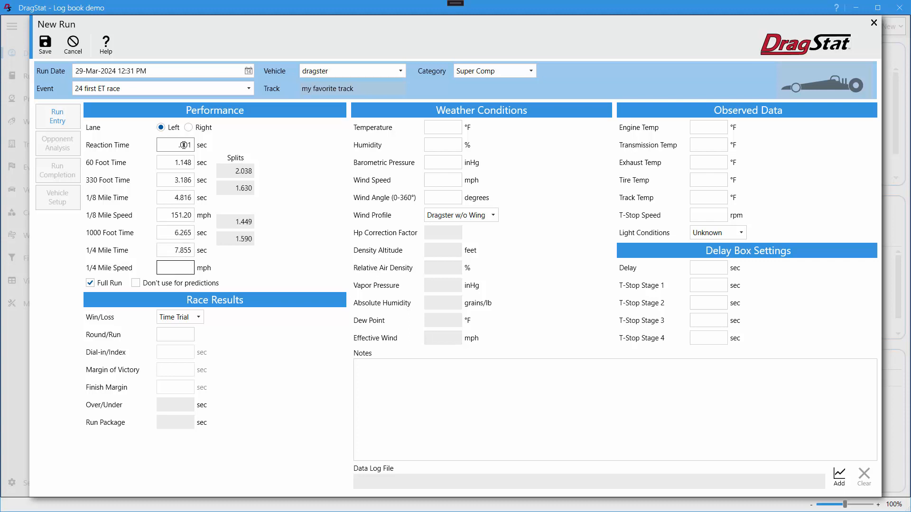
type("124.11")
key("Tab")
Record the race result as Loss in round 1, with dial-in 8.90, margin of victory 1.2066 and finish margin 1.2426 sec
left_click(199, 318)
left_click(168, 346)
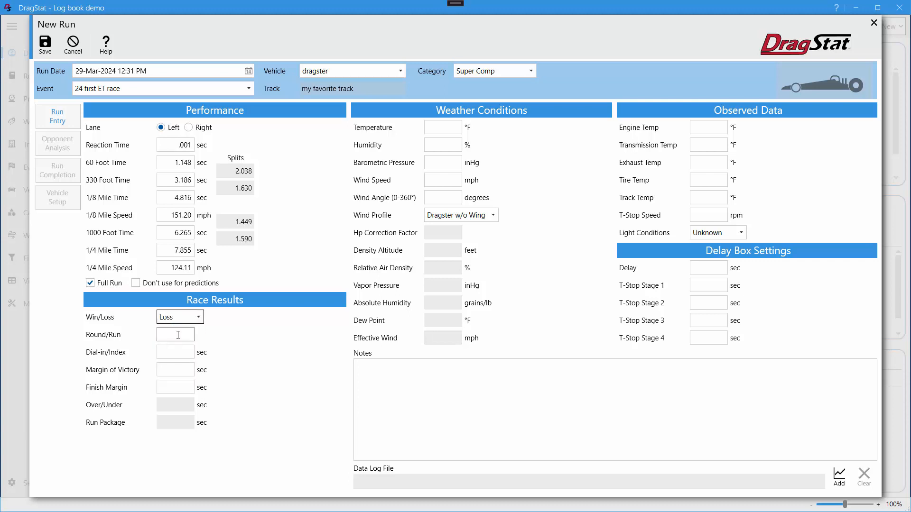
left_click(178, 334)
type("1")
key("Tab")
type("8.90")
key("Tab")
type("1.2066")
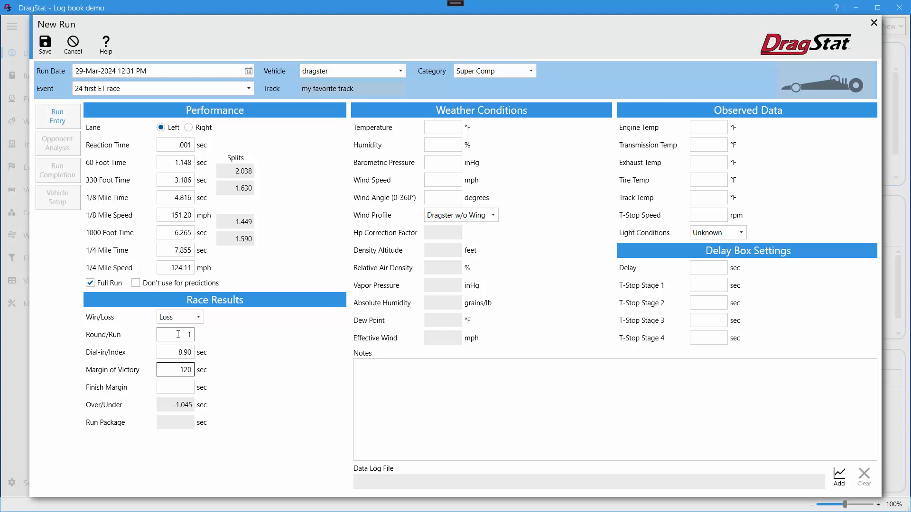
key("Tab")
type("1.2426")
key("Tab")
Enter weather conditions of 70 °F temperature, 50% humidity and 29.93 inHg barometric pressure
type("70")
key("Tab")
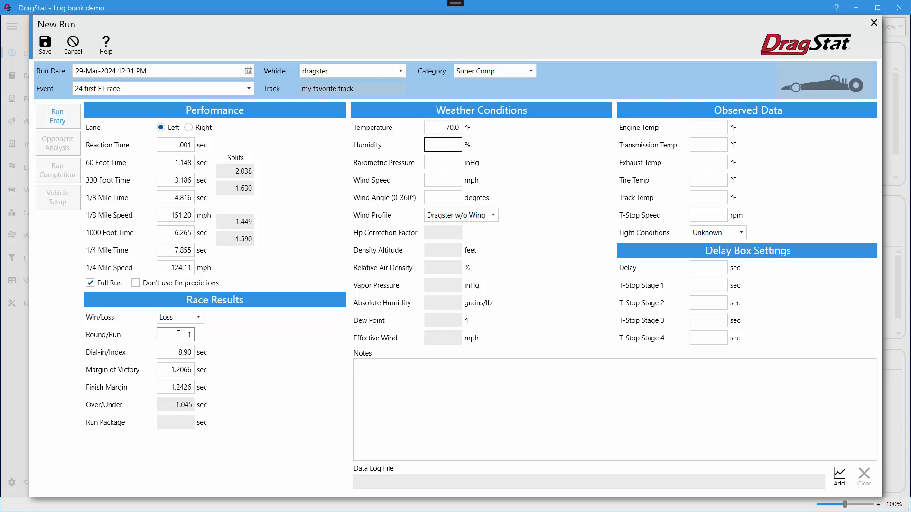
type("50")
key("Tab")
type("29.9")
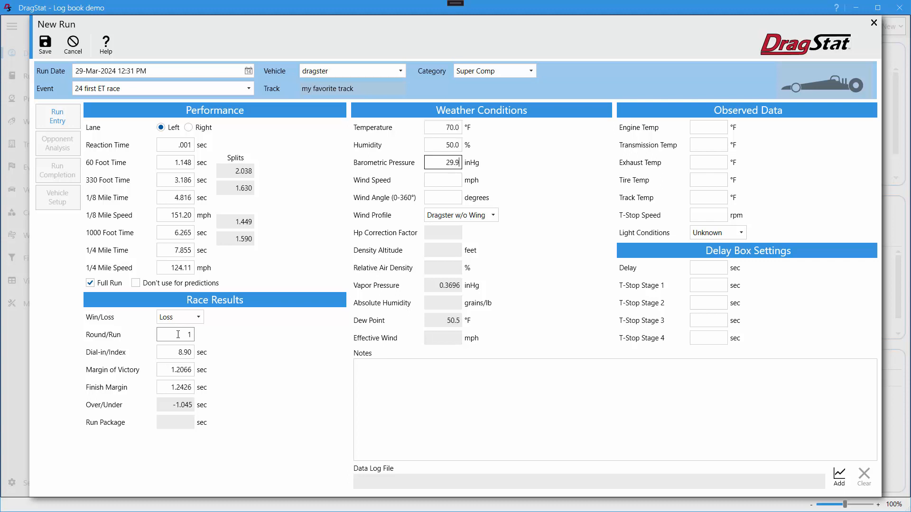
type("3")
key("Tab")
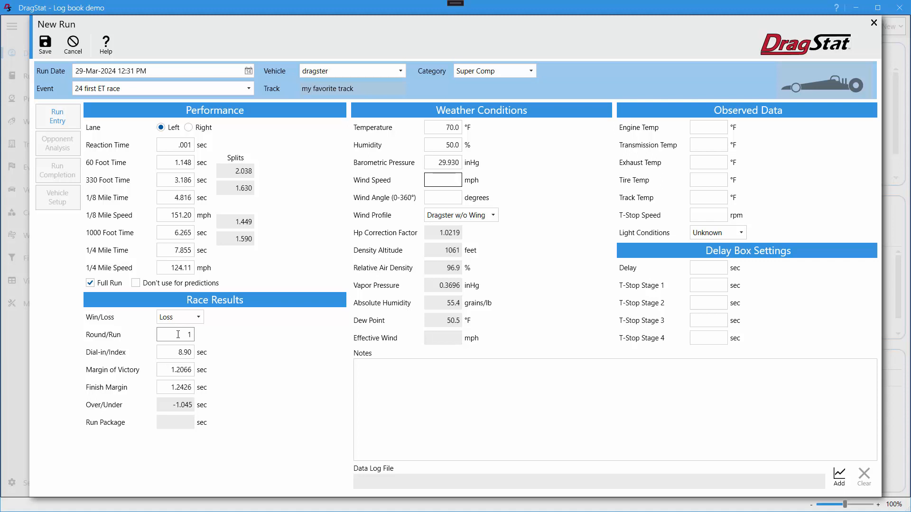
Set the wind speed to 2 mph, the wind angle to 84 degrees and the light conditions to Sunny
type("2")
key("Tab")
type("84")
key("Tab")
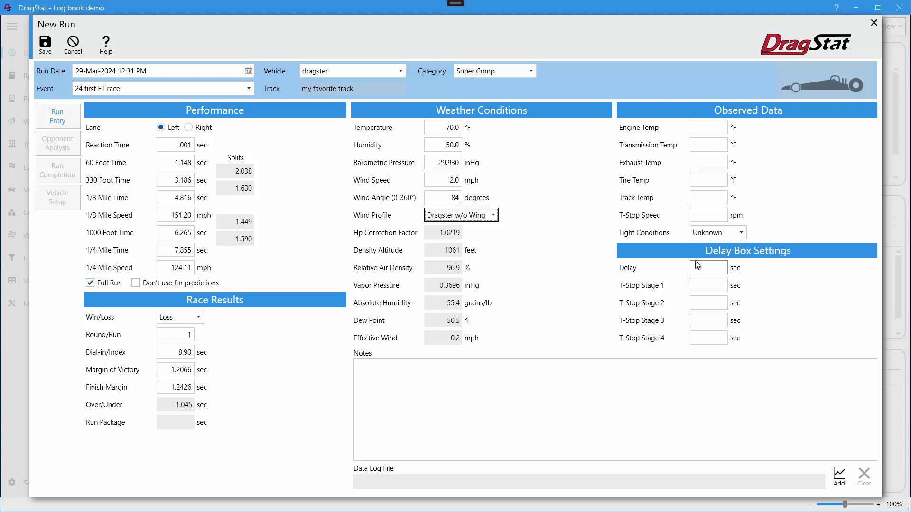
left_click(724, 232)
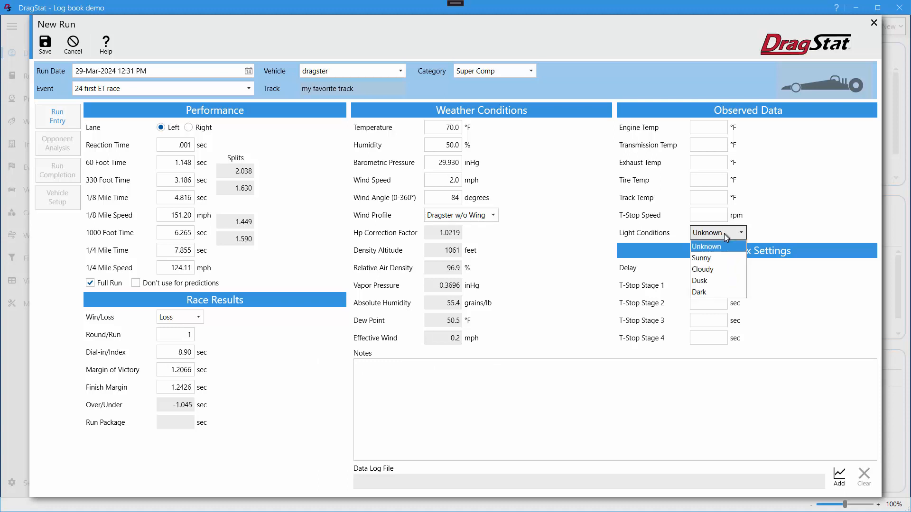
left_click(711, 259)
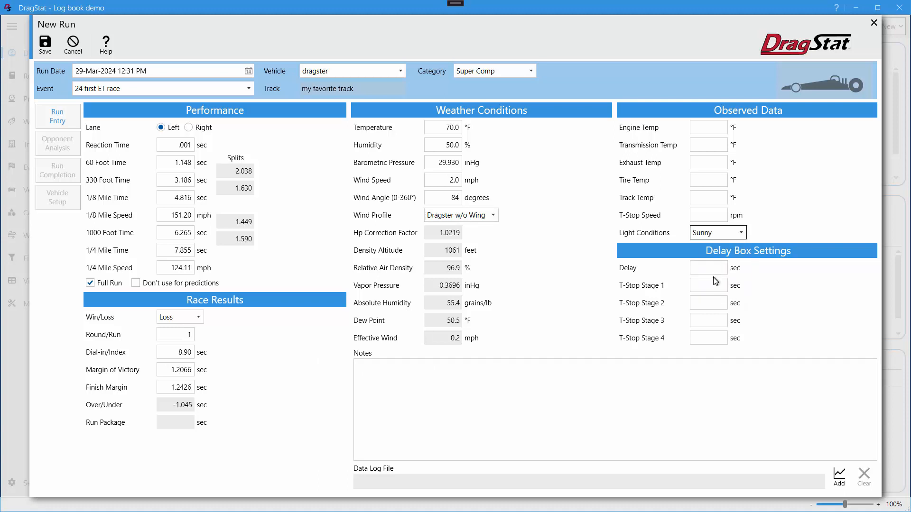
Set the delay box to a .020 sec delay, T-Stop Stage 1 to .010 sec and T-Stop Stage 2 to 2.64 sec
left_click(715, 267)
type(".020")
key("Tab")
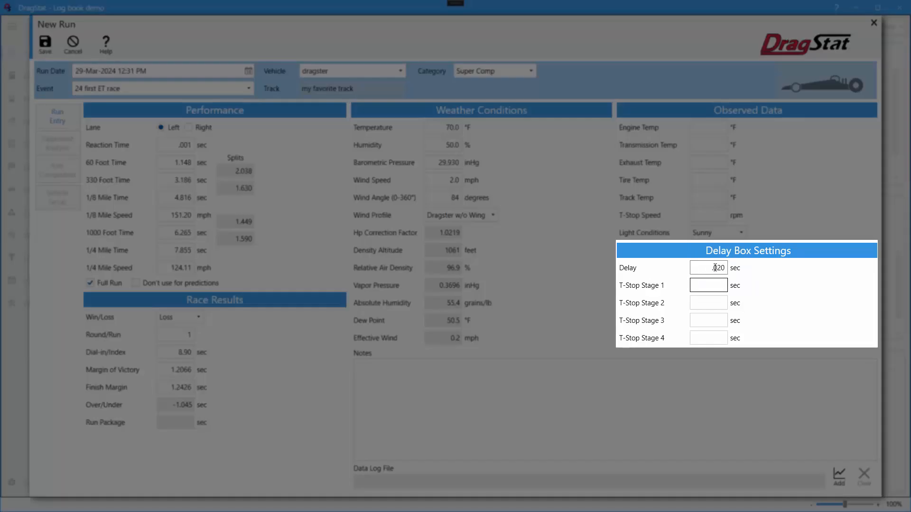
type(".010")
key("Tab")
type("2.64")
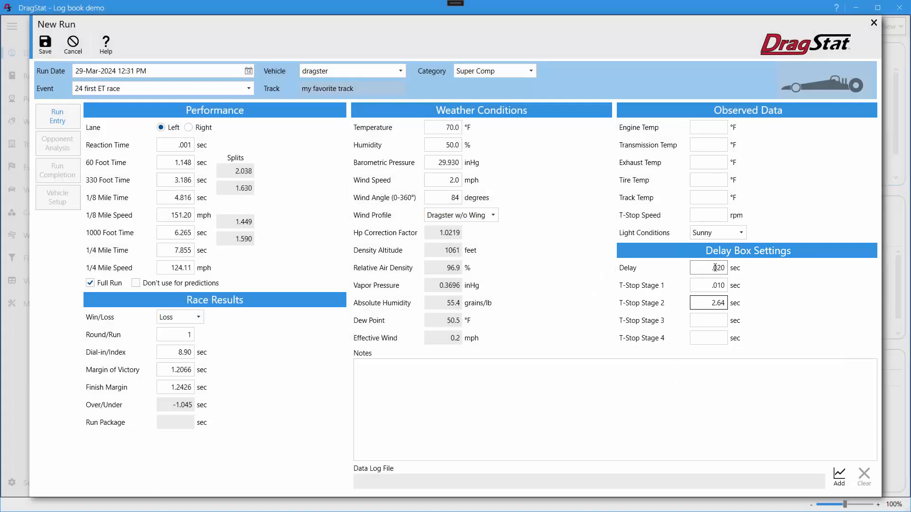
key("Tab")
Link the data log file E1.rpk from the 2022 SRCA "LODRS 5-1" folder under C:\RacePakData to the run
left_click(838, 476)
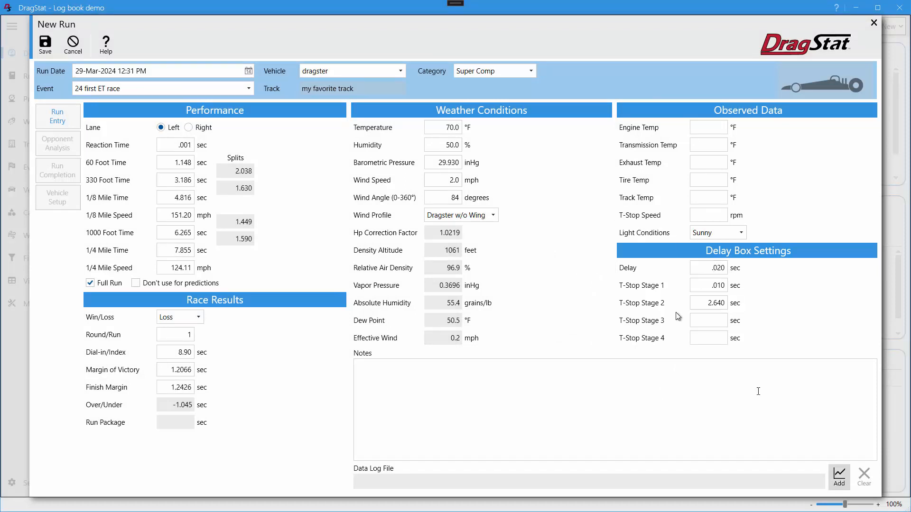
left_click(838, 477)
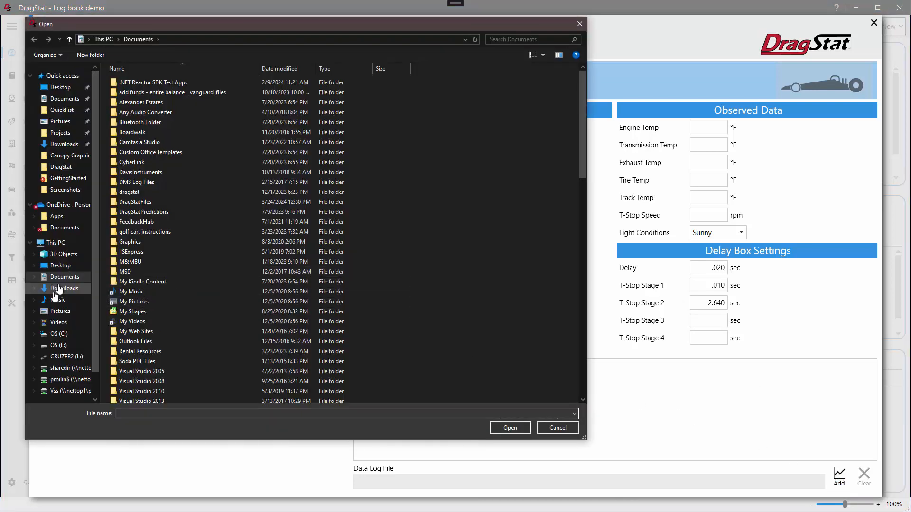
left_click(59, 334)
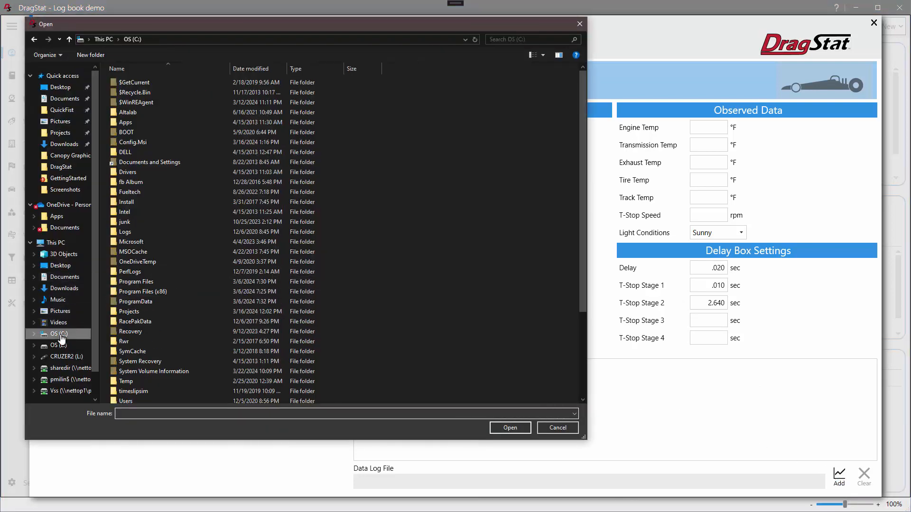
double_click(139, 324)
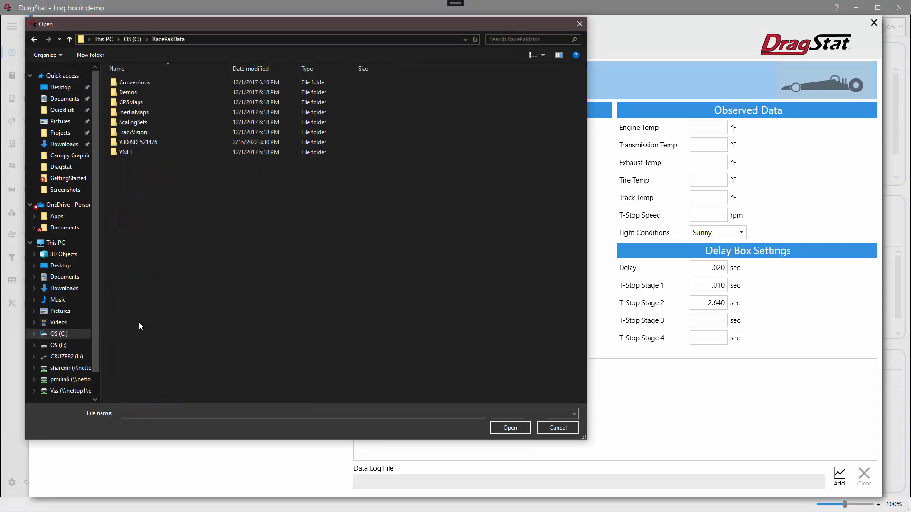
double_click(137, 141)
double_click(125, 111)
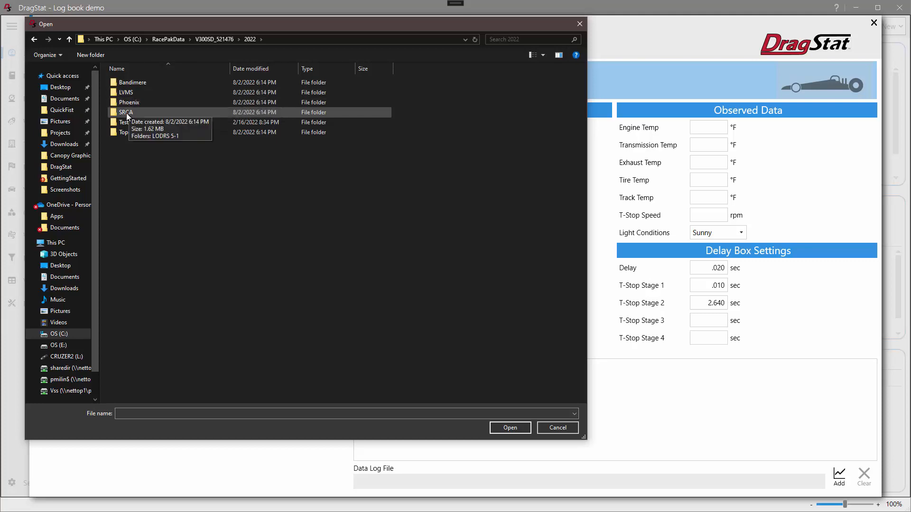
double_click(127, 113)
double_click(129, 83)
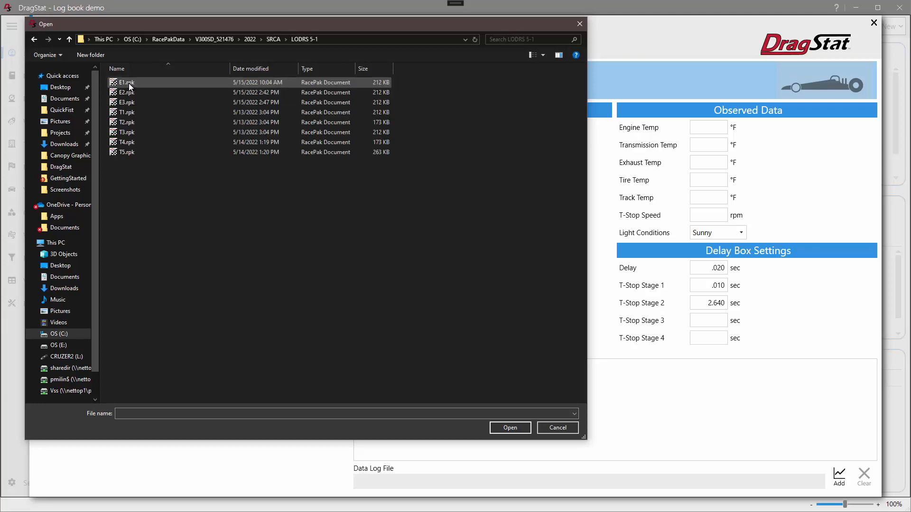
left_click(127, 84)
double_click(127, 84)
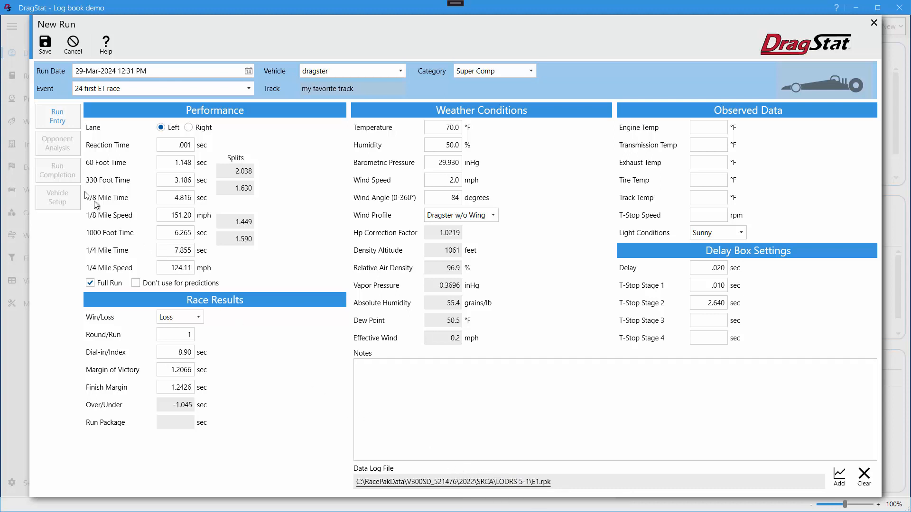
Review the new run's opponent analysis, all vehicle setup sections and run completion page, and look over the help topic on working with runs
left_click(56, 148)
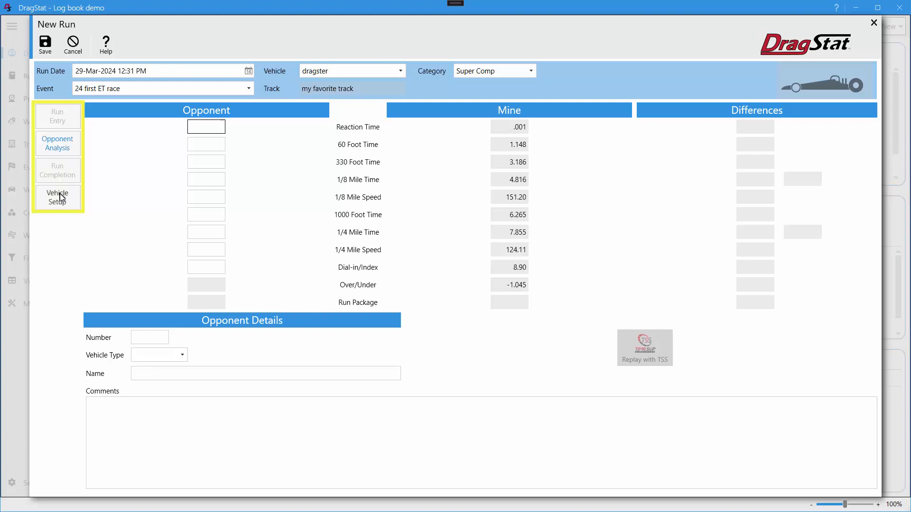
left_click(61, 197)
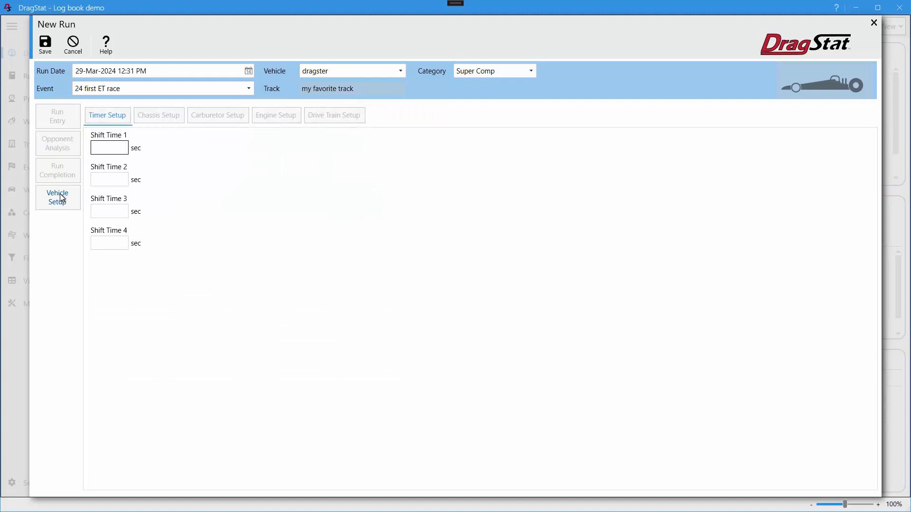
left_click(171, 116)
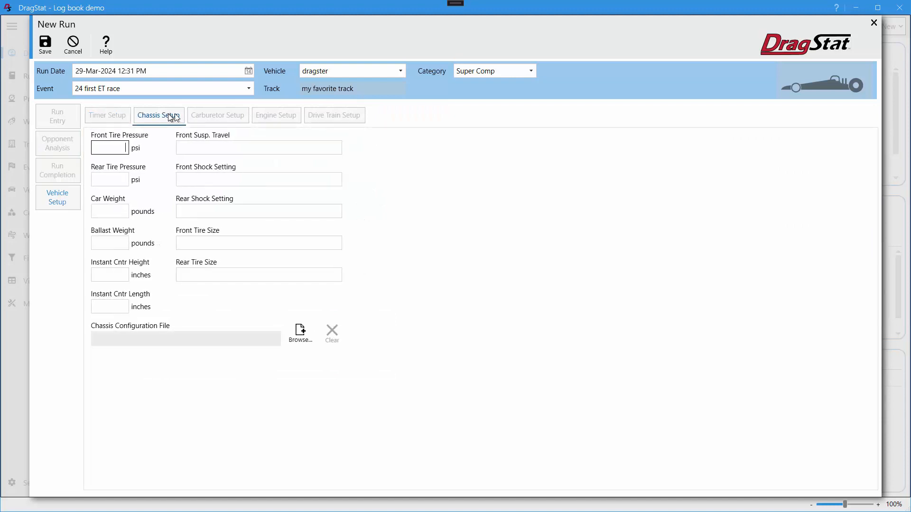
left_click(212, 117)
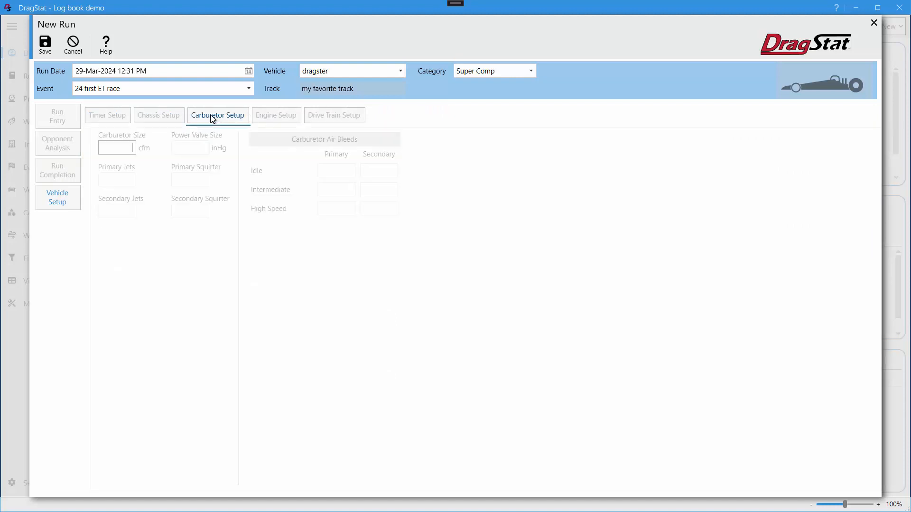
left_click(275, 119)
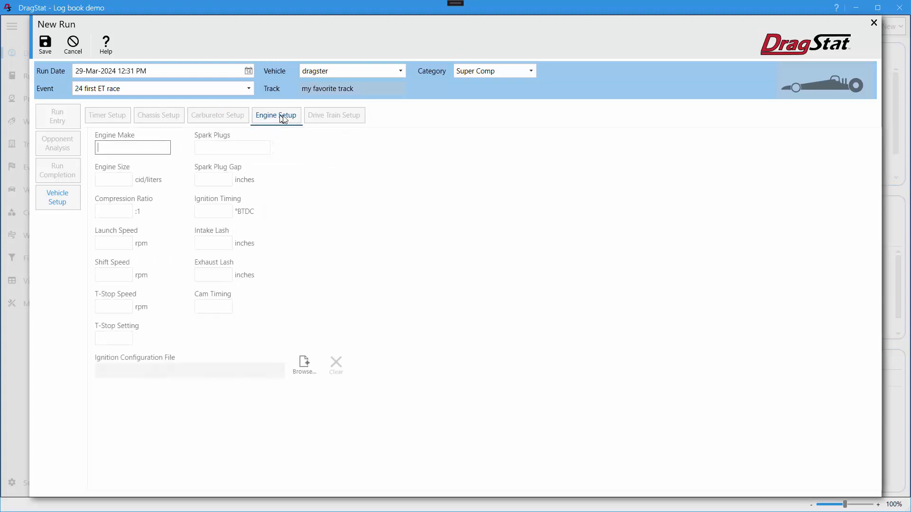
left_click(329, 119)
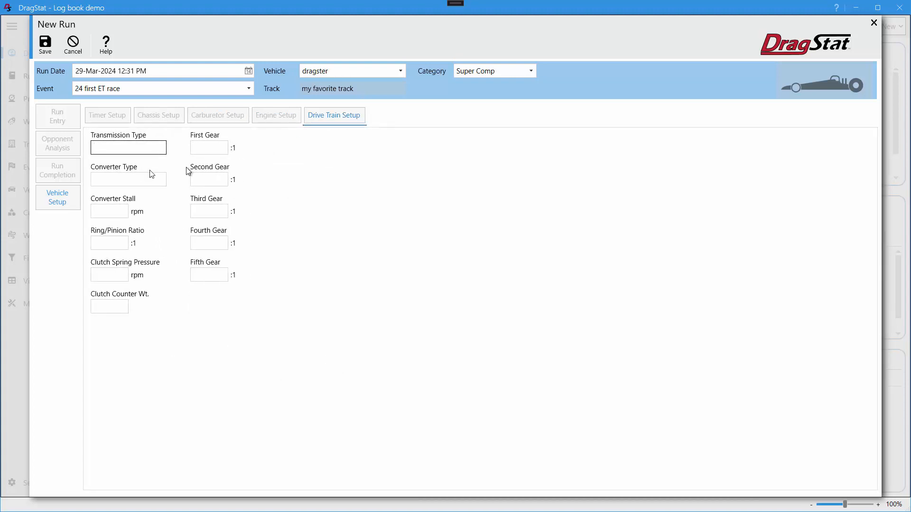
left_click(58, 173)
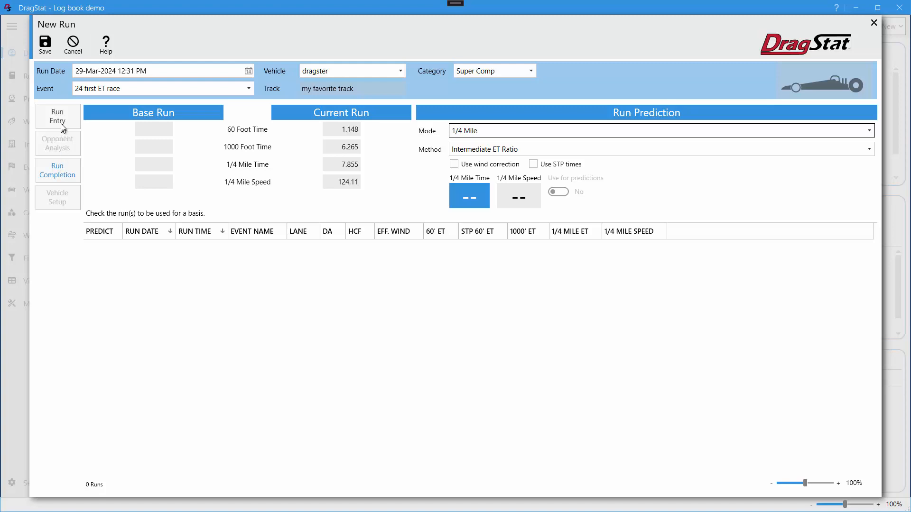
left_click(59, 117)
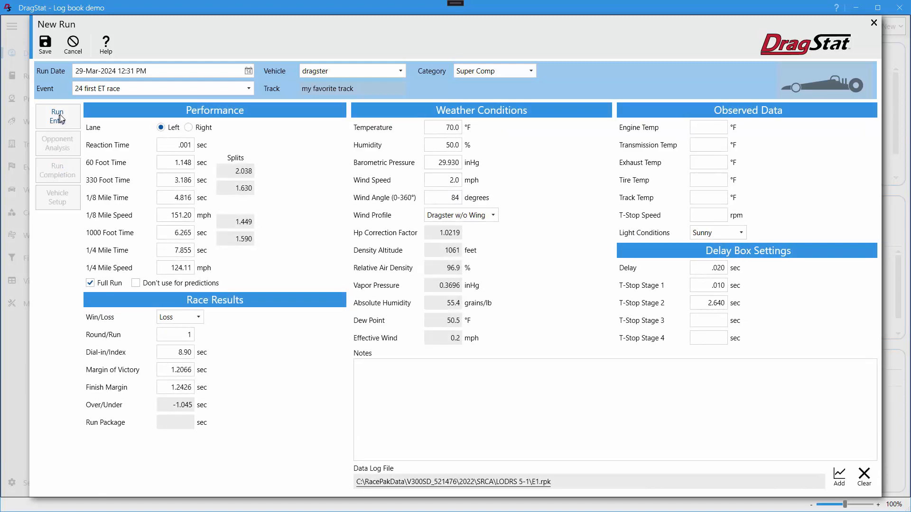
left_click(107, 47)
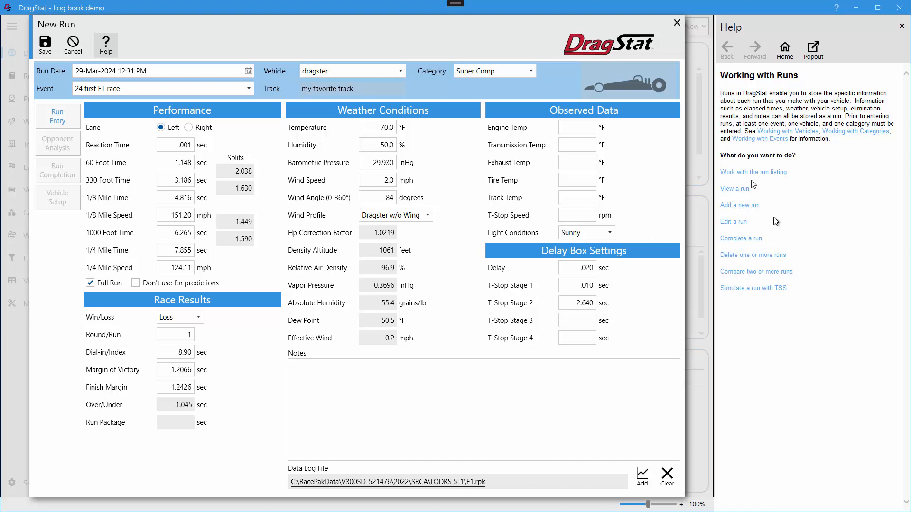
left_click(902, 26)
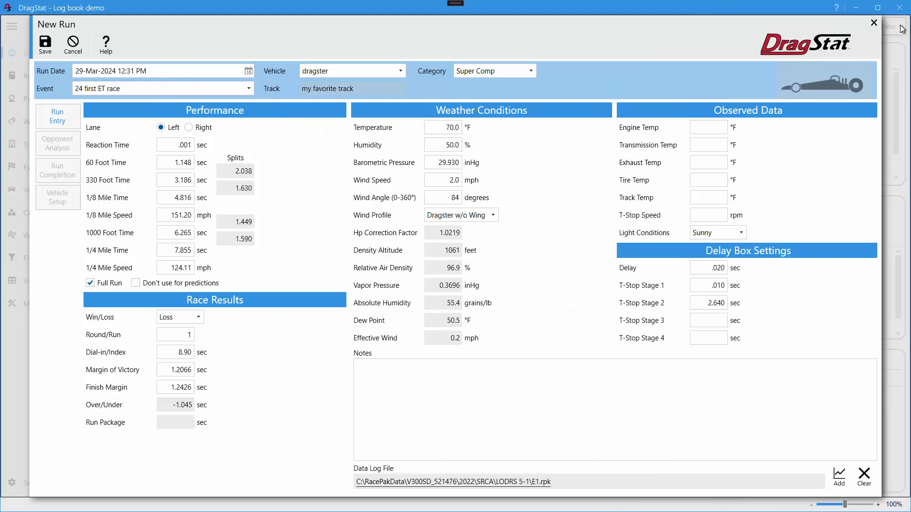
Save the new run, and open it from the recent runs for editing and close it without changes
left_click(46, 50)
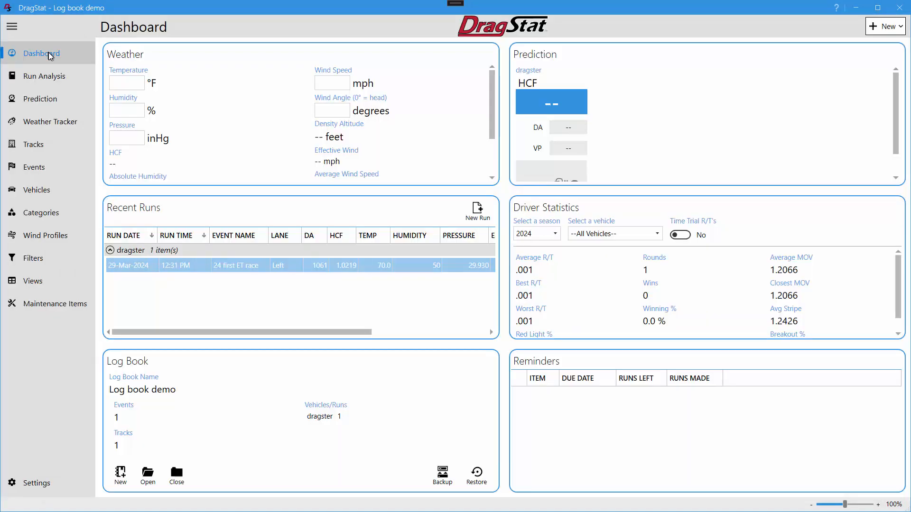
double_click(294, 266)
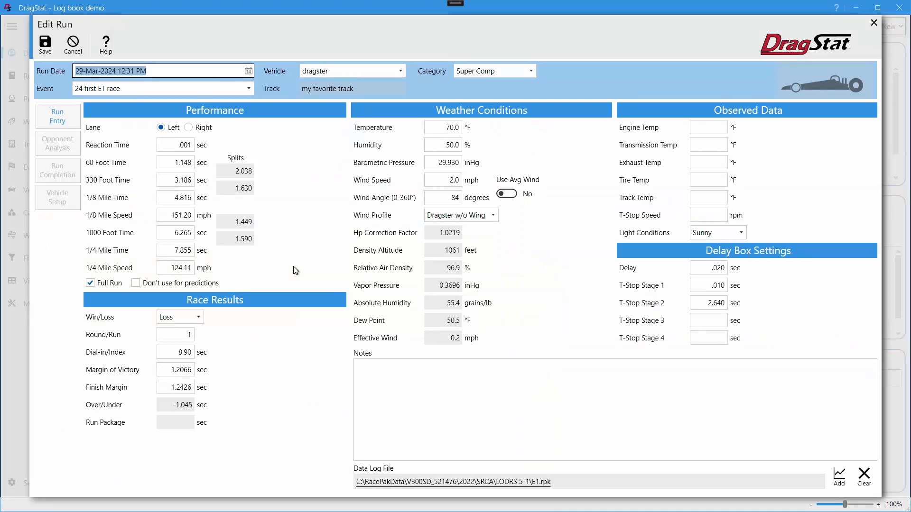
left_click(72, 42)
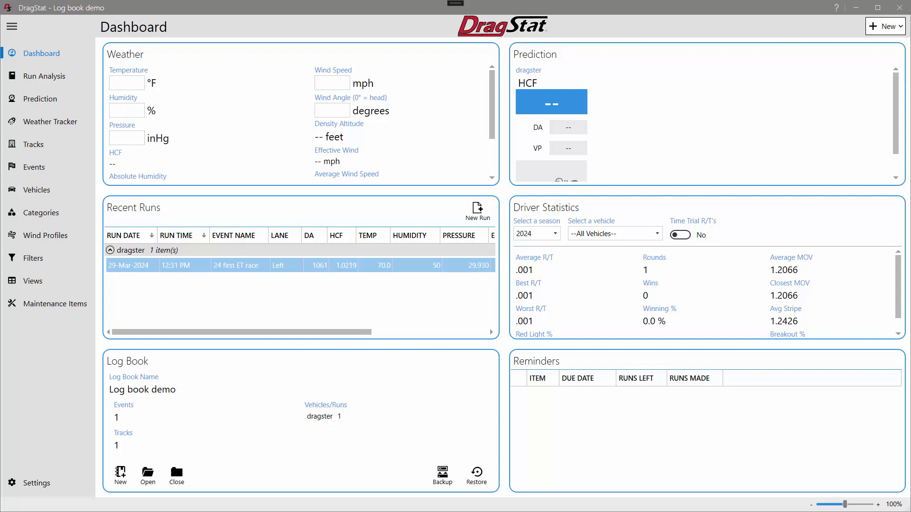
Set the application's accent color to Yellow with dark mode on, and check the look on the dashboard
left_click(51, 485)
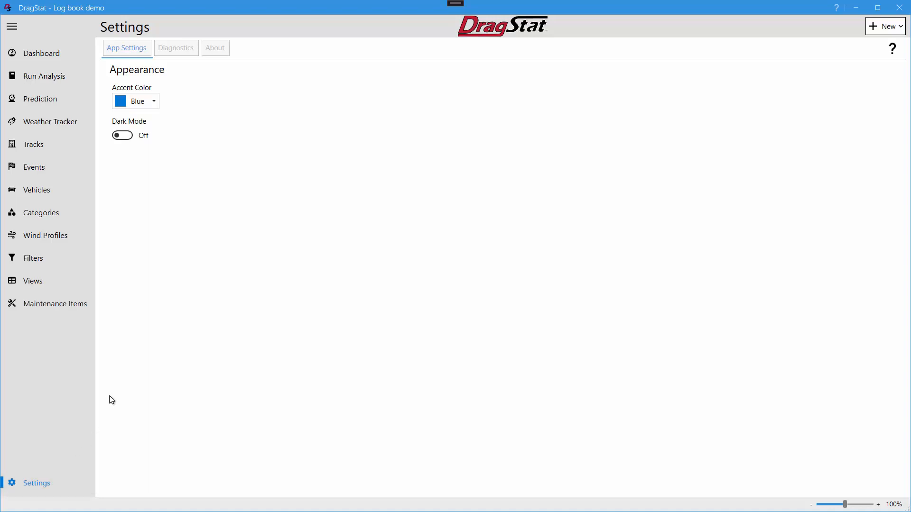
left_click(152, 102)
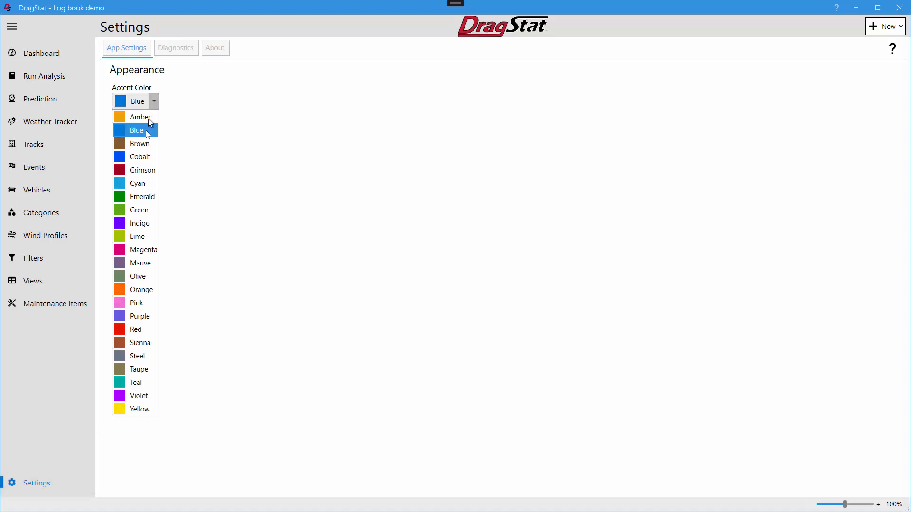
left_click(131, 410)
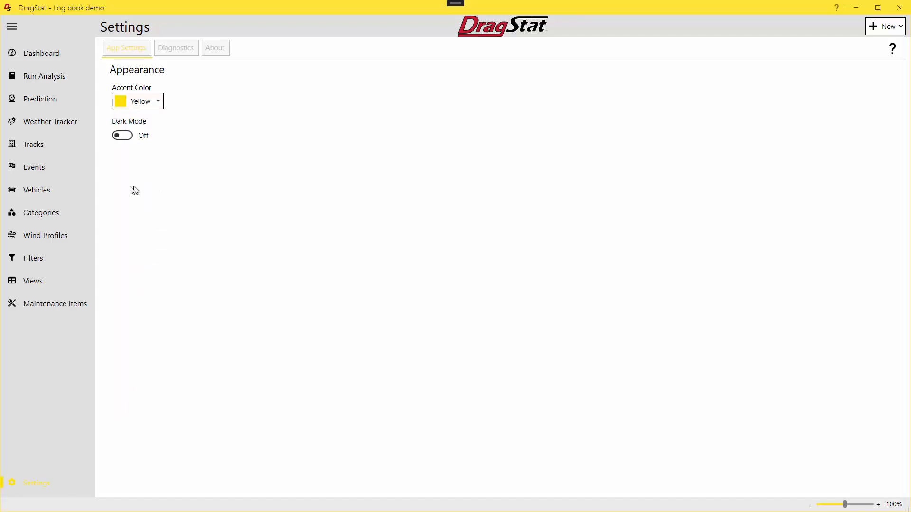
left_click(126, 137)
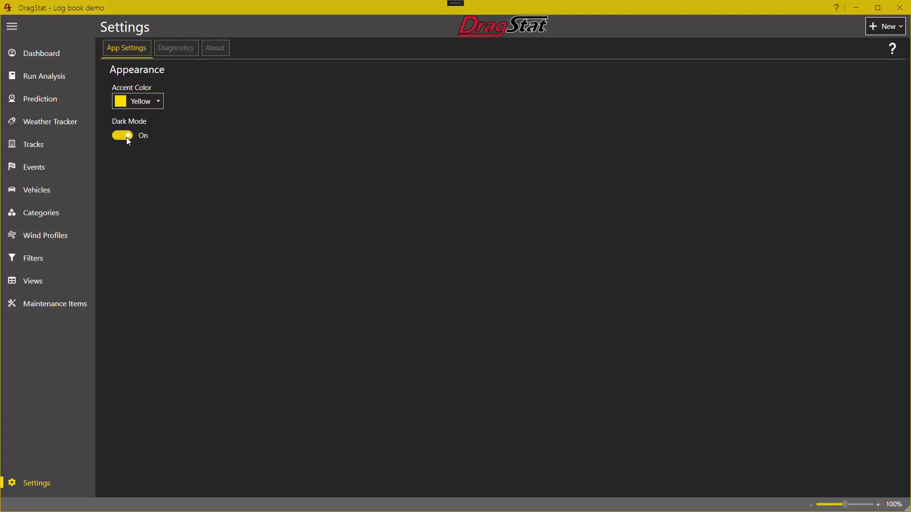
left_click(55, 58)
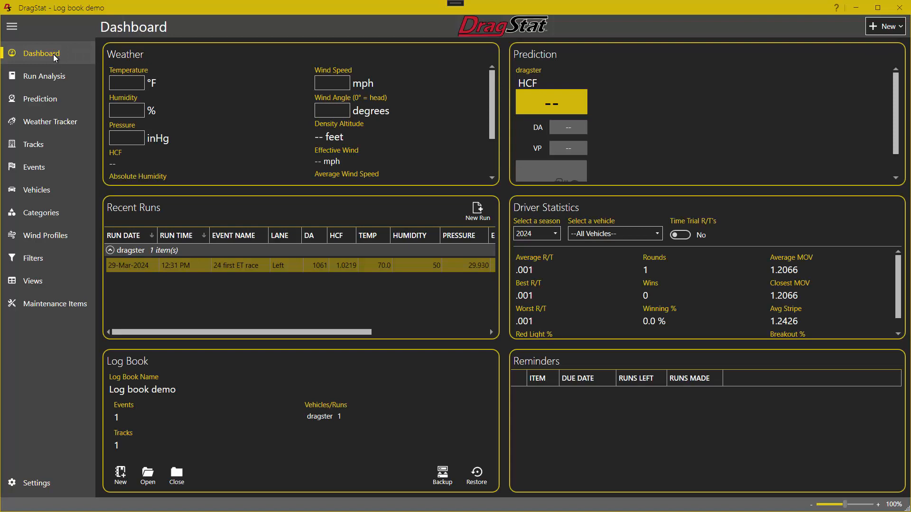
Turn dark mode off in the appearance settings and check the light theme on the dashboard
left_click(46, 486)
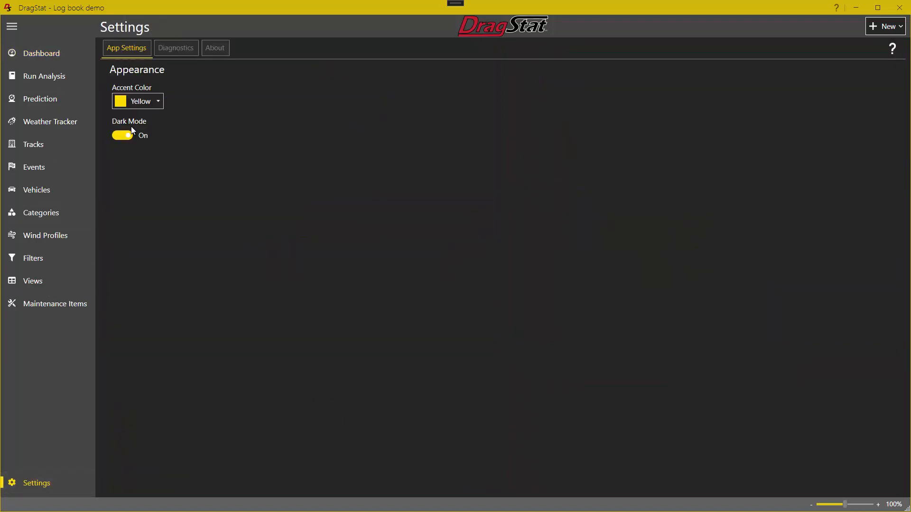
left_click(123, 135)
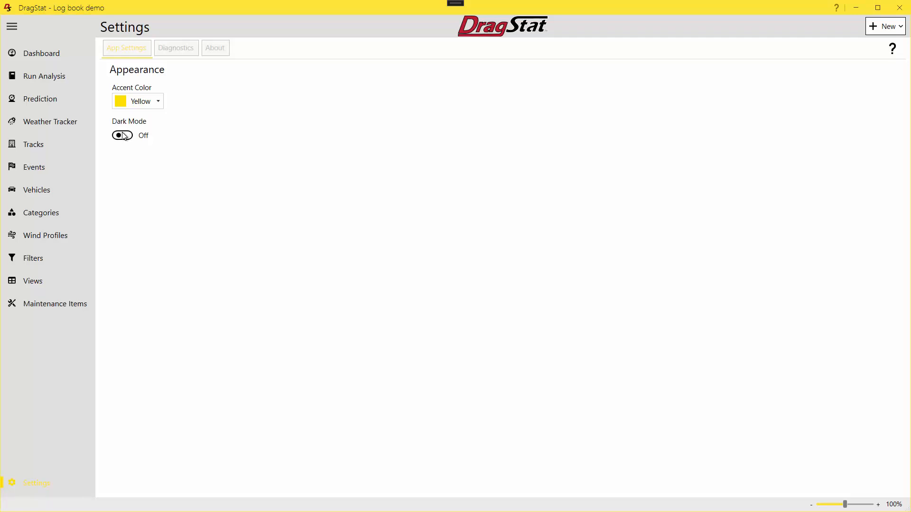
left_click(55, 56)
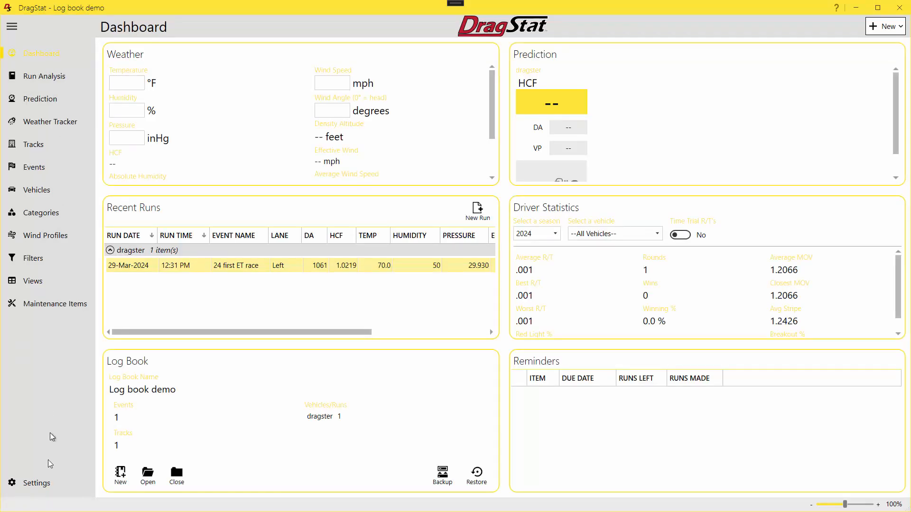
Change the accent color to Indigo with dark mode on, and return to the dashboard to check the appearance
left_click(44, 483)
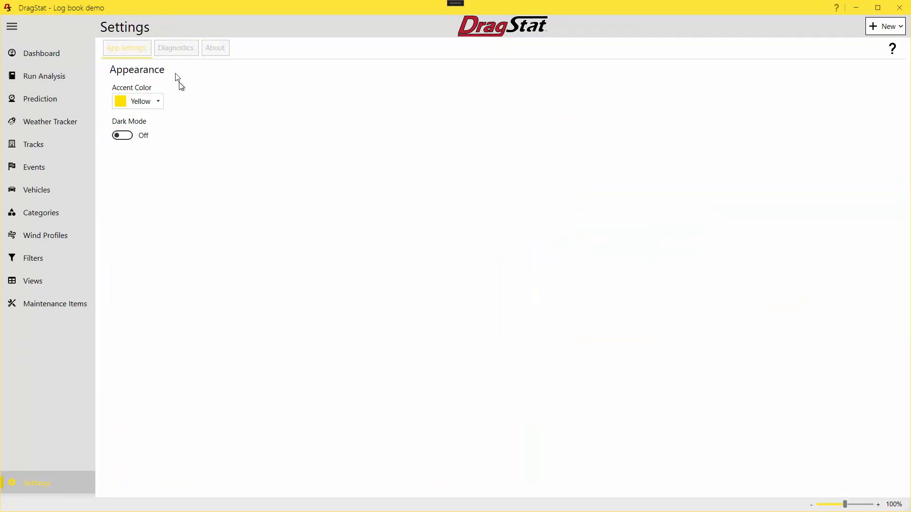
left_click(157, 102)
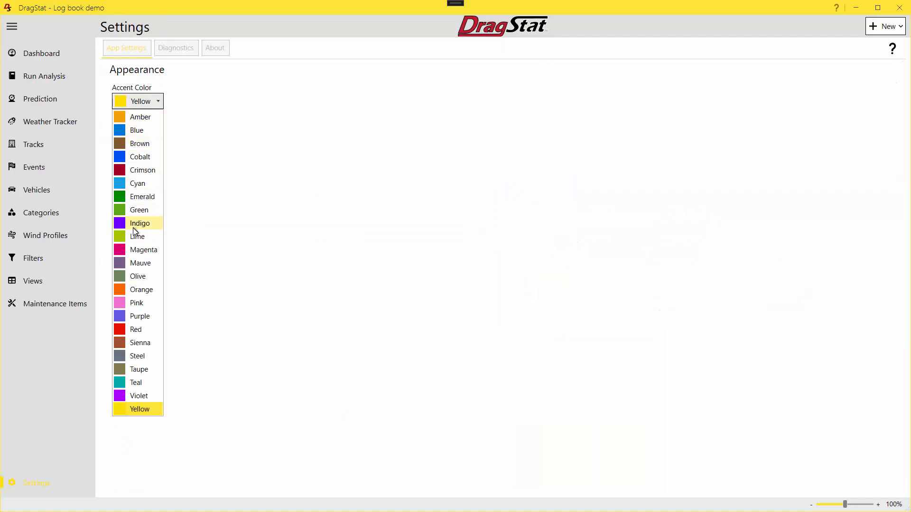
left_click(133, 225)
left_click(125, 136)
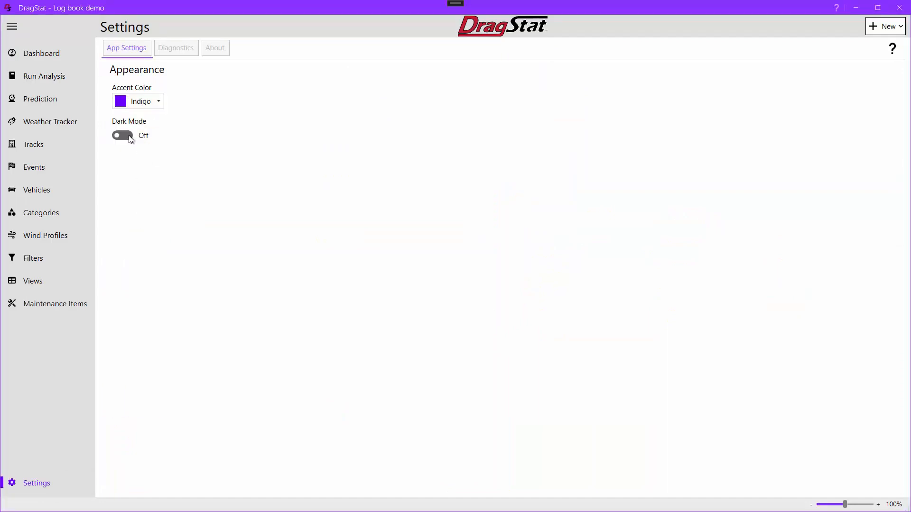
left_click(56, 58)
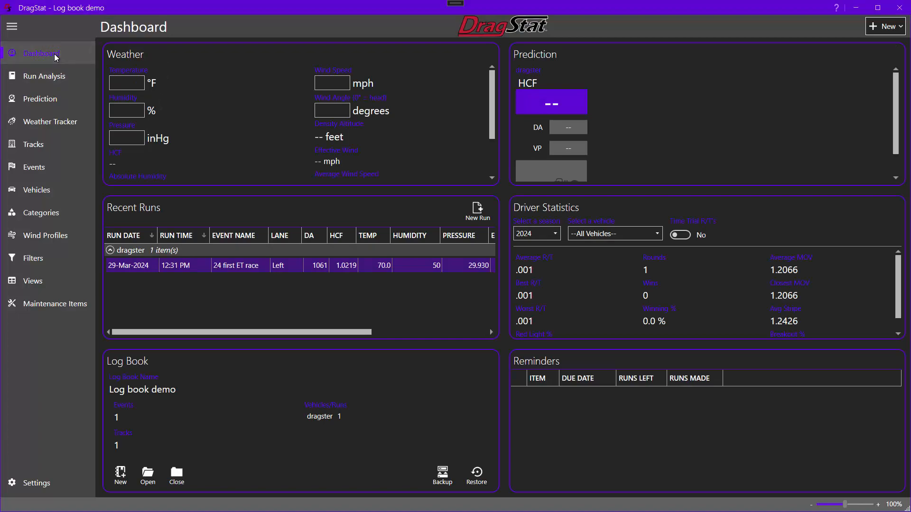